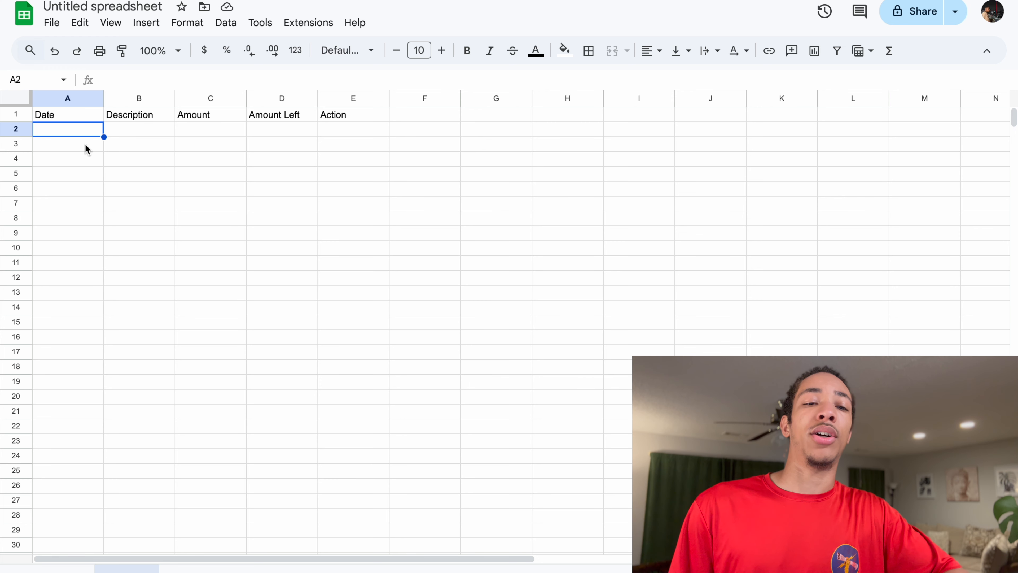
Step: Review the header cells in row 1 one by one, from Date across to Action
left_click(88, 116)
left_click(162, 117)
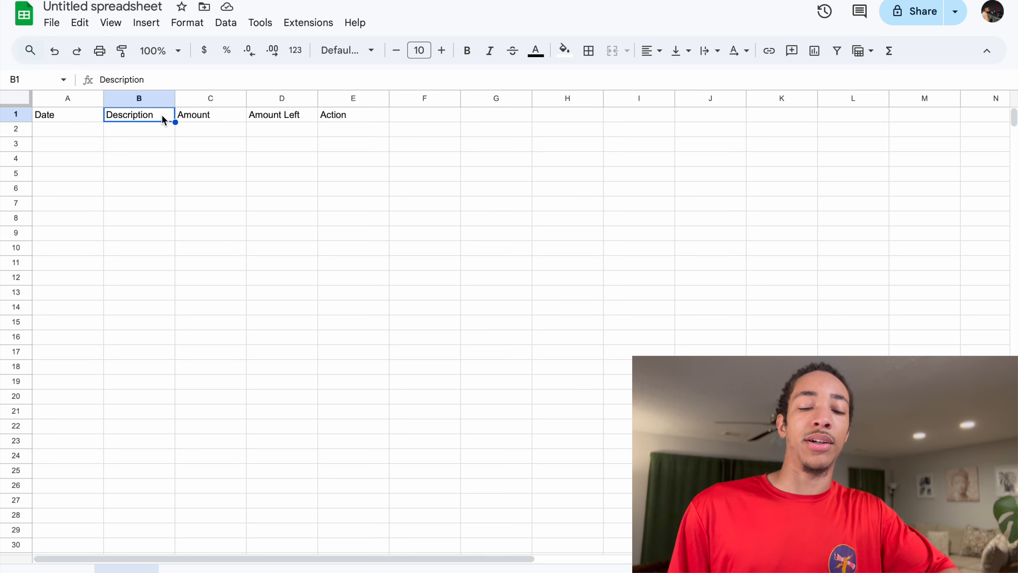
left_click(211, 116)
left_click(292, 115)
left_click(373, 118)
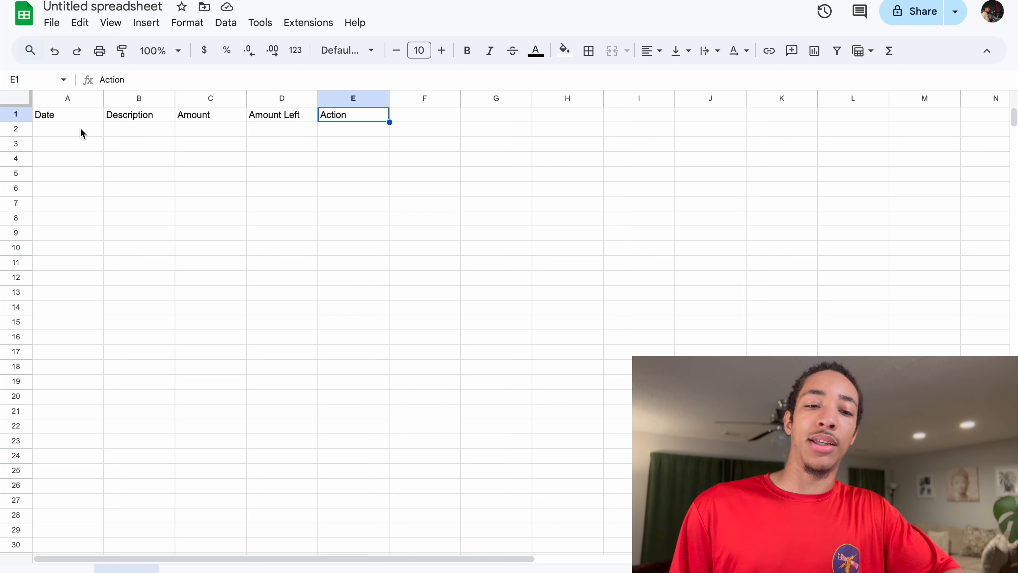
left_click(91, 114)
left_click(165, 118)
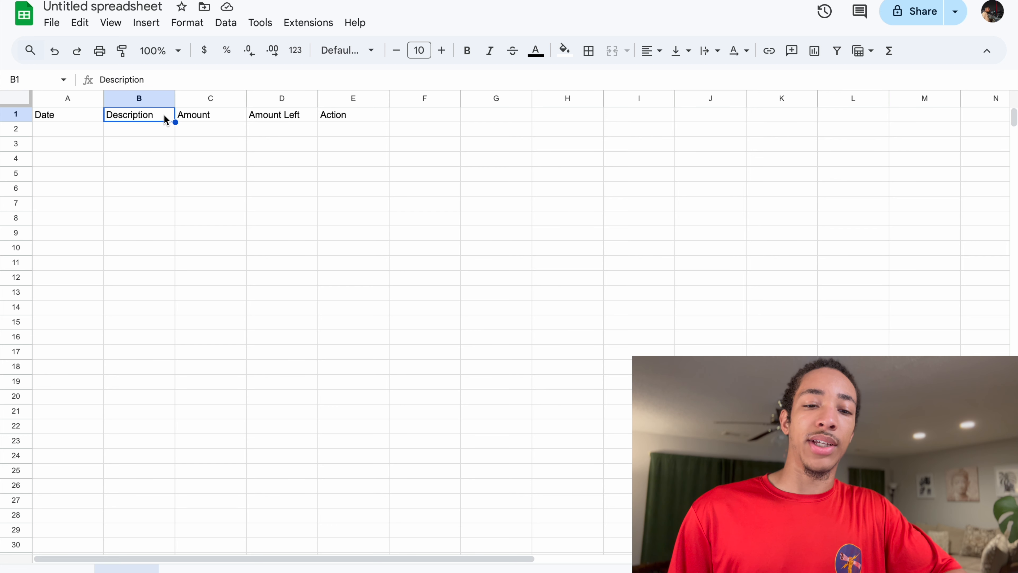
left_click(213, 114)
left_click(290, 117)
Step: Center-align the whole header row 1 horizontally
left_click(16, 115)
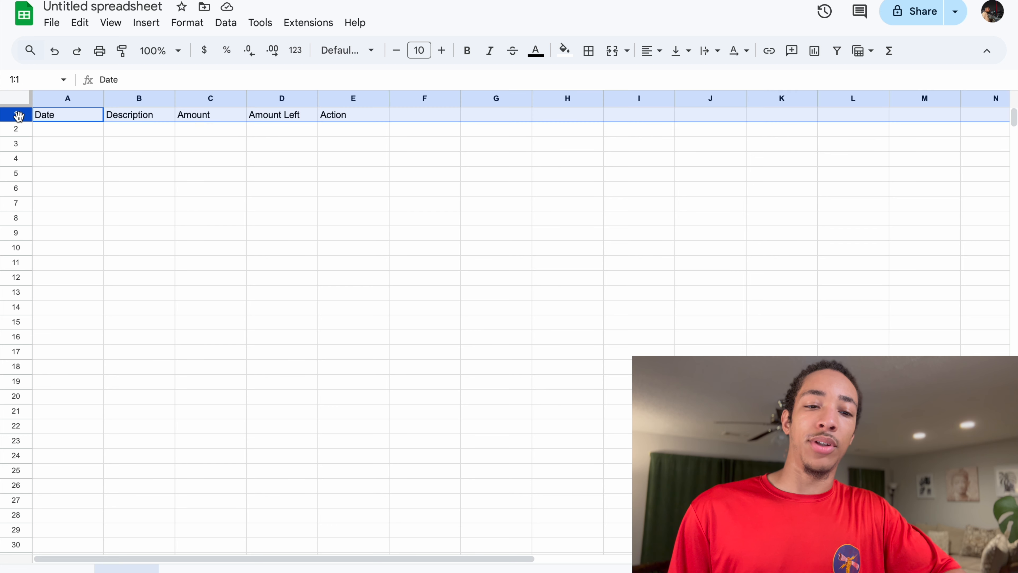
left_click(649, 50)
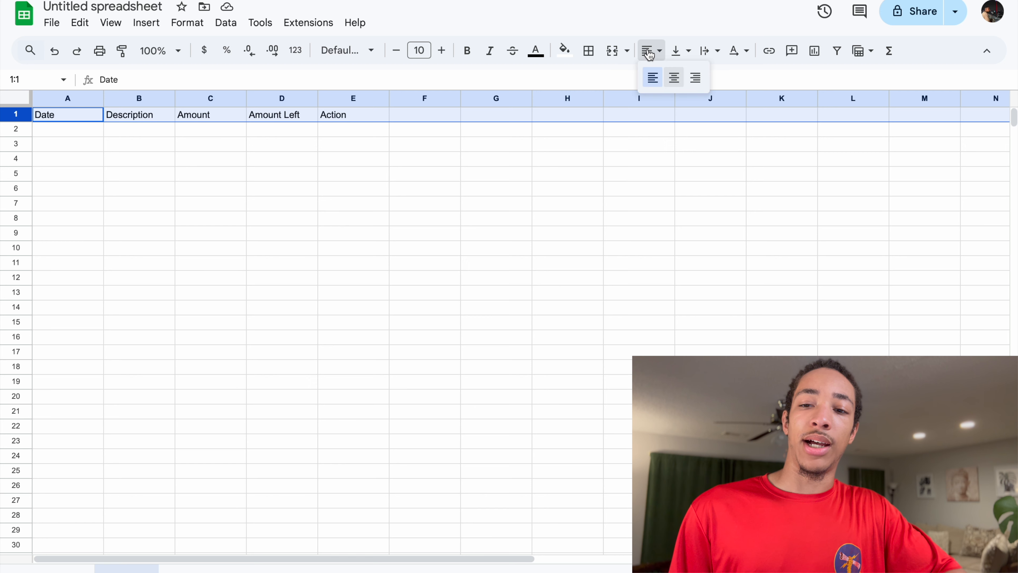
left_click(678, 82)
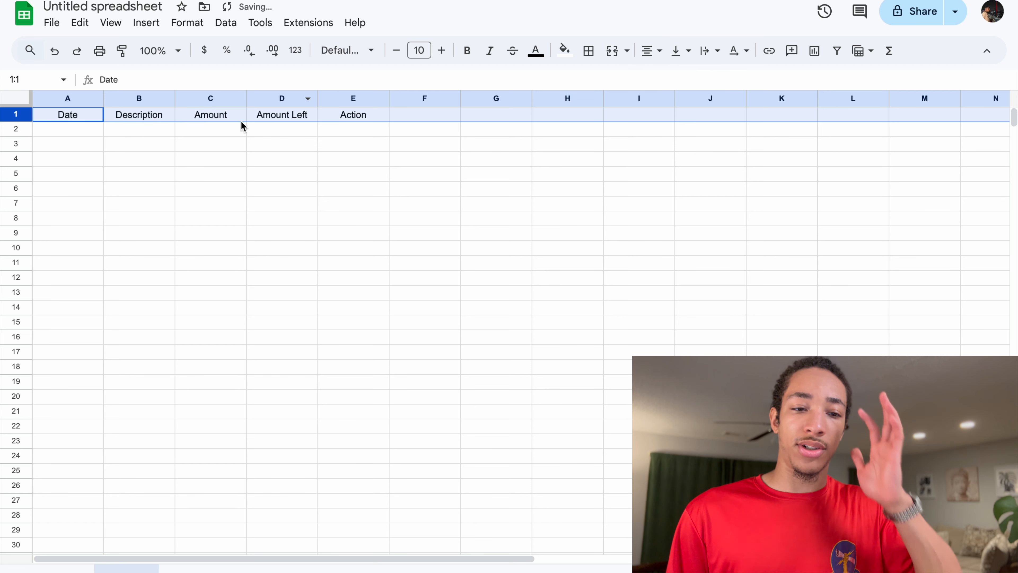
Step: Enter the date 4/9/25 in A2 and fill the series of consecutive days down to row 27
left_click(79, 128)
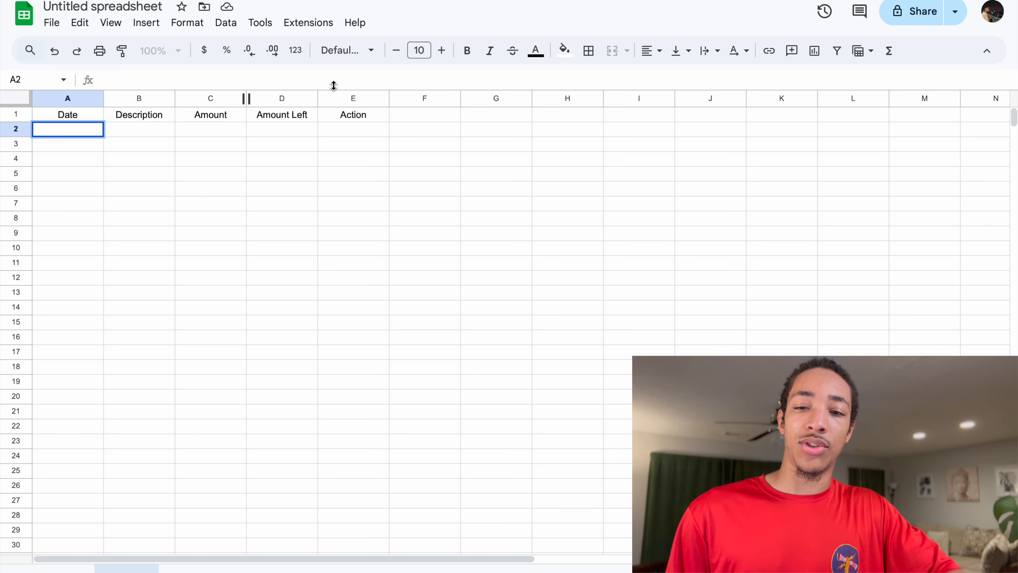
mouse_move(345, 1)
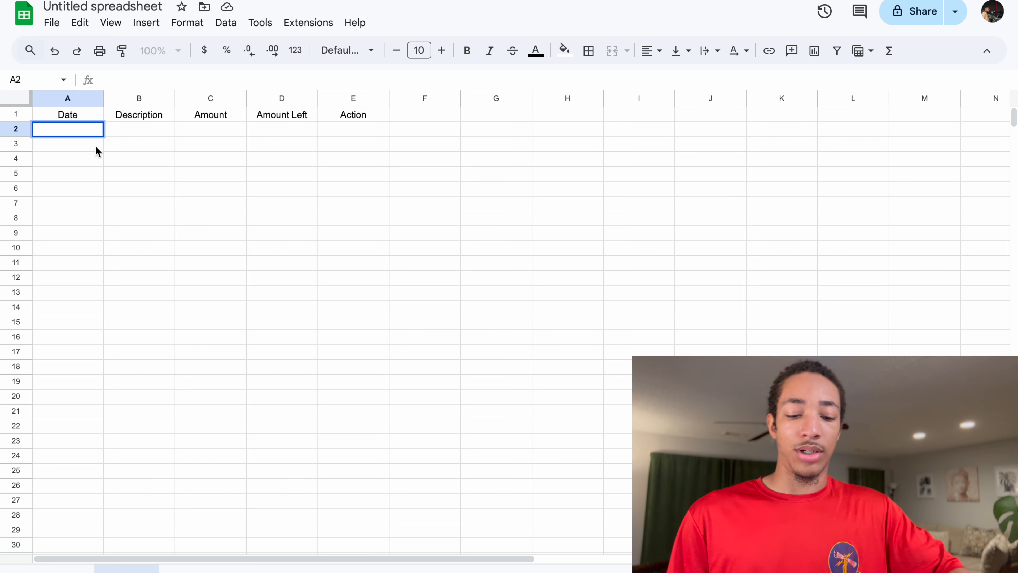
type("4")
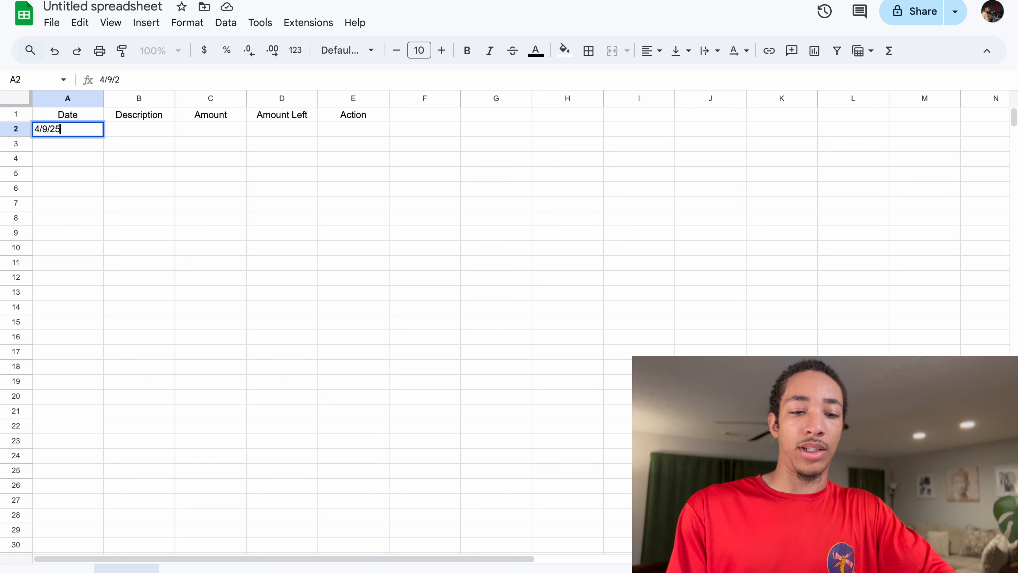
type("/9/25")
key("Return")
left_click(91, 129)
left_click_drag(103, 137, 95, 505)
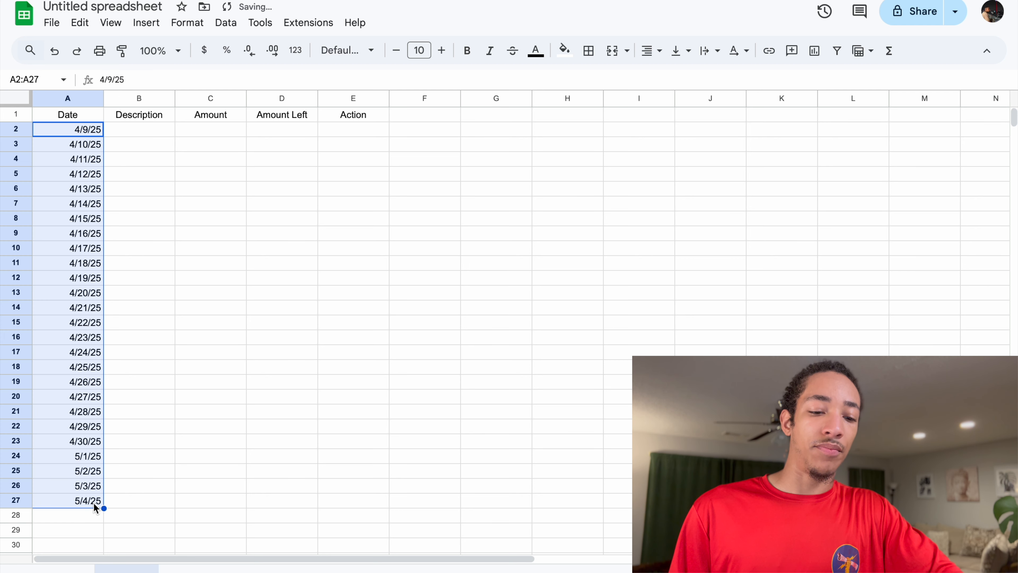
left_click(146, 432)
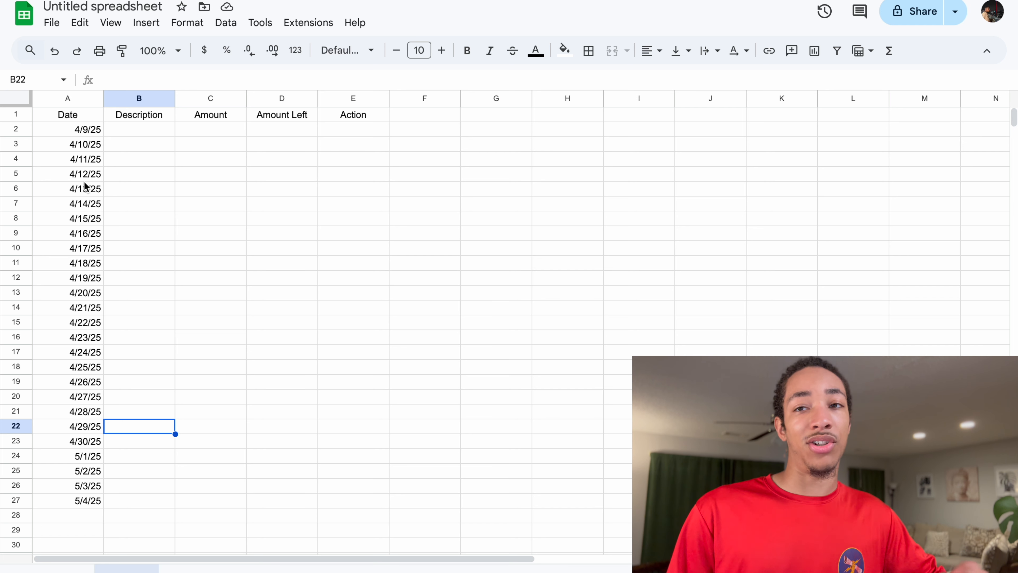
Step: Enter "Check" as the description for the dates 4/20/25 and 4/27/25
double_click(148, 134)
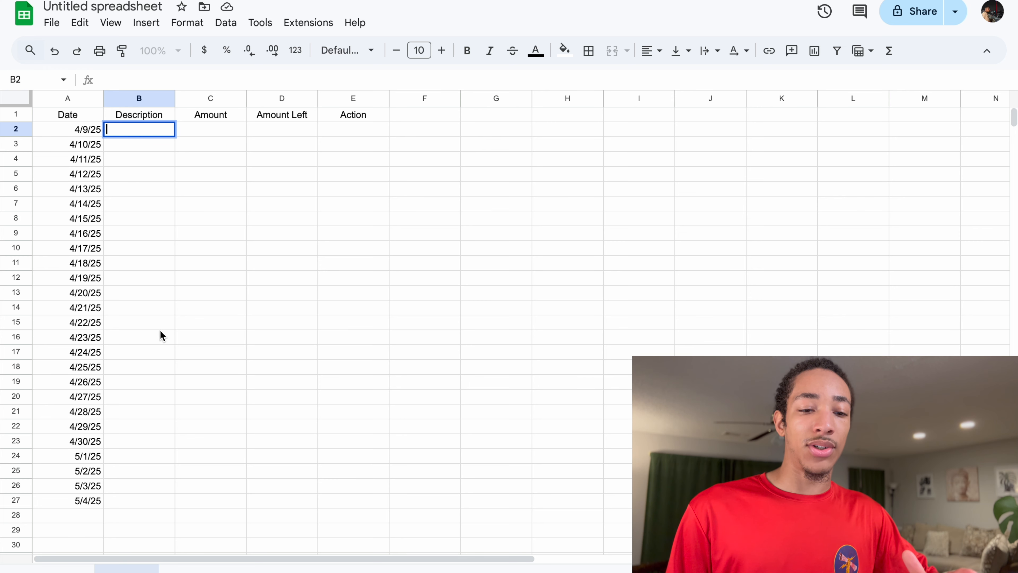
double_click(141, 294)
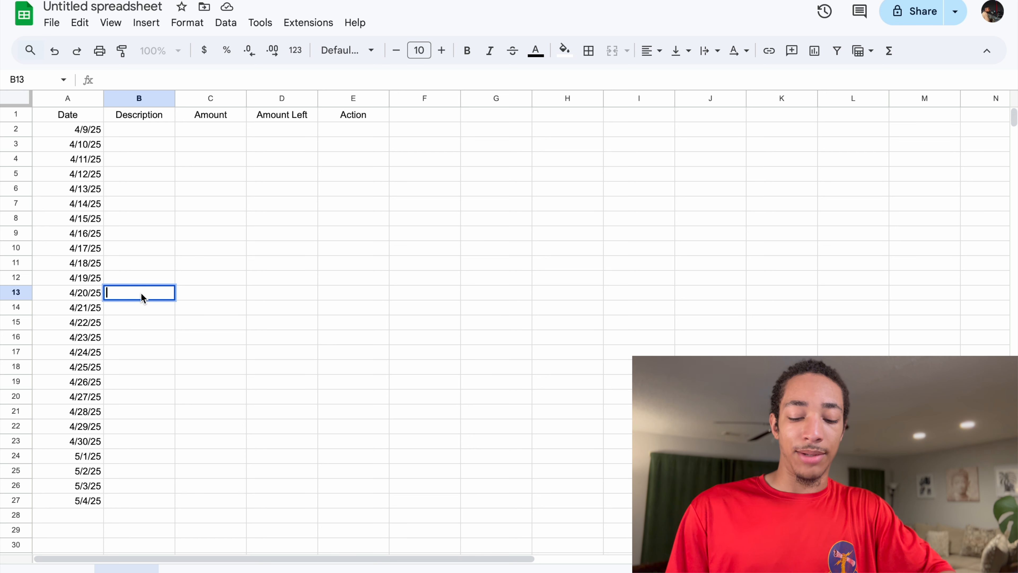
left_click(147, 306)
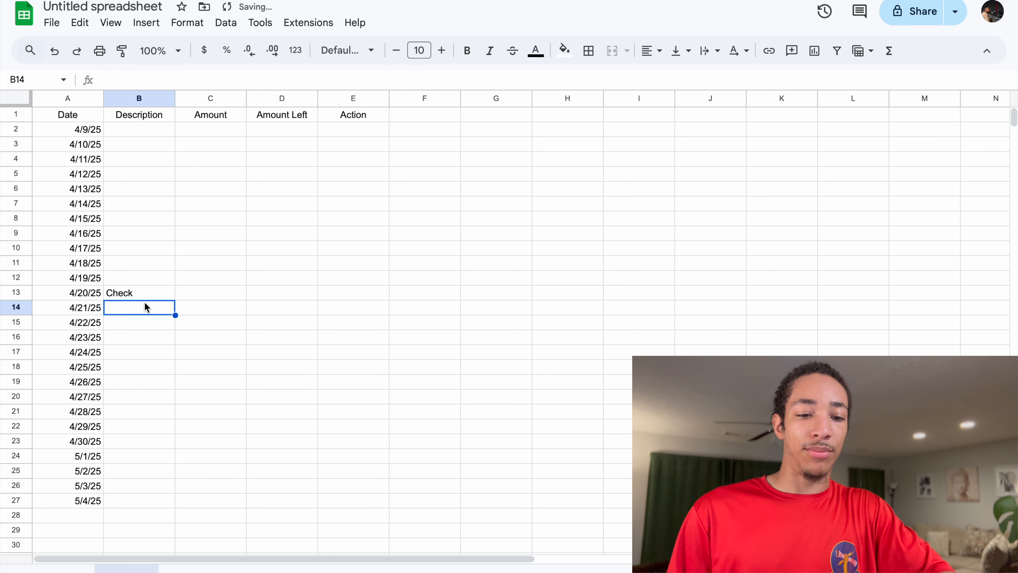
left_click(144, 395)
type("Check")
key("Return")
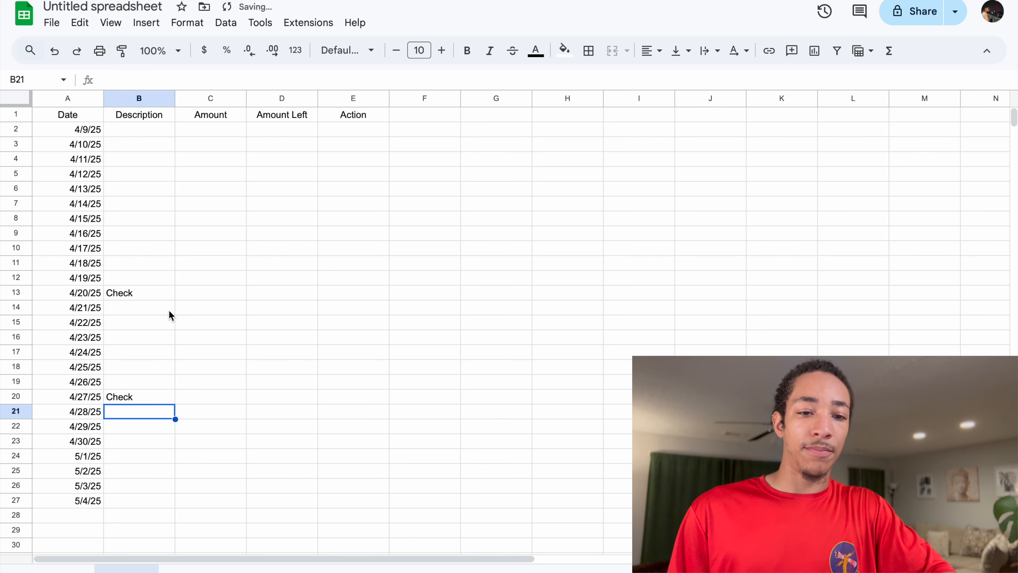
Step: Enter the descriptions "phone bill" for 4/14/25 and "light bill" for 4/24/25
left_click(136, 206)
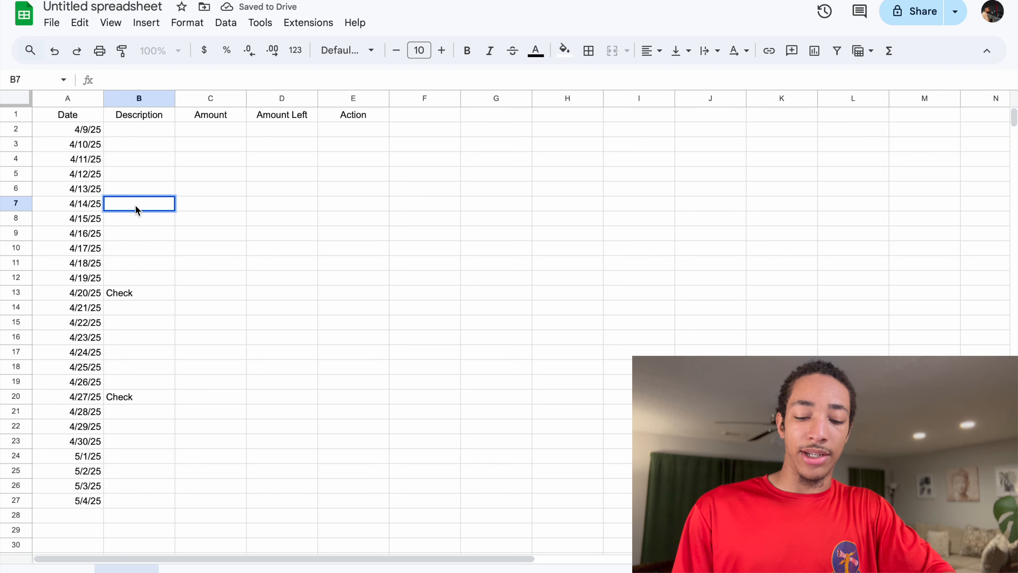
type("phone bill")
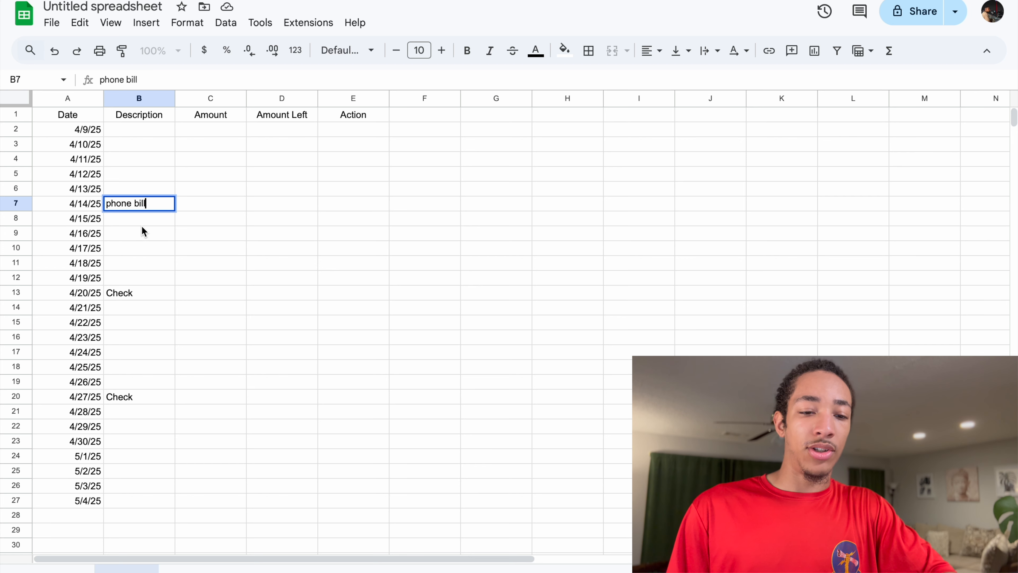
key("Return")
left_click(137, 351)
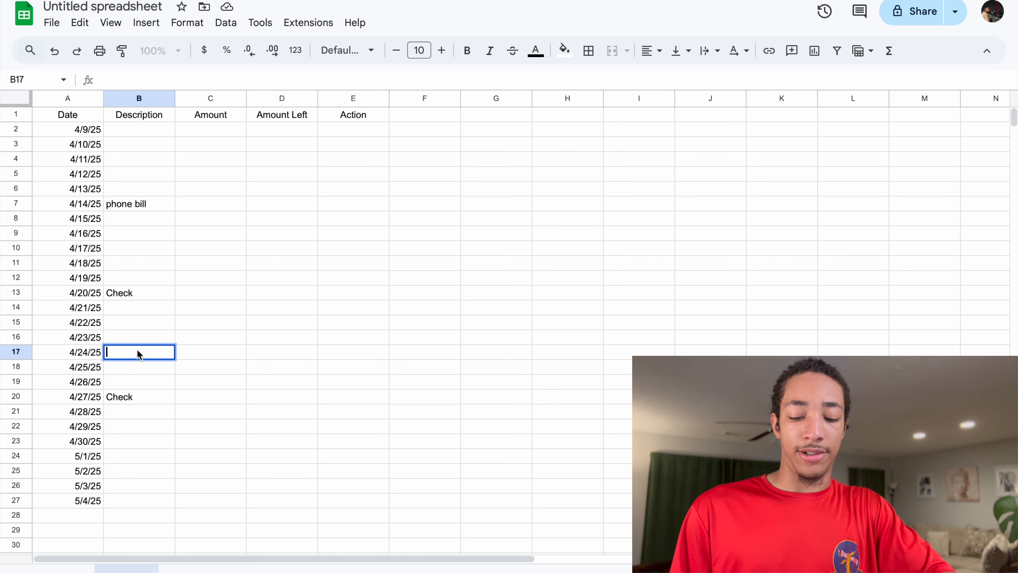
type("light")
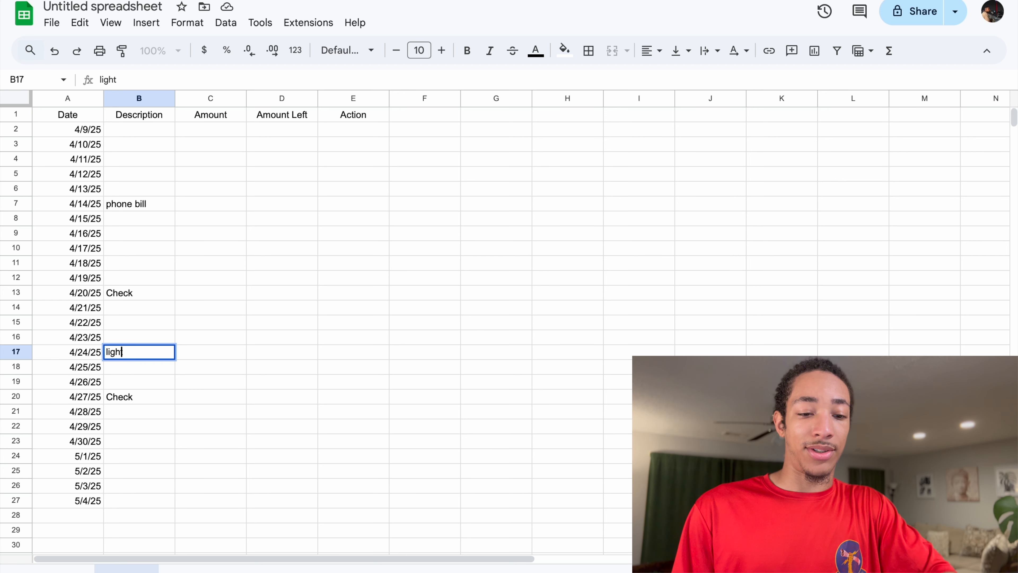
type("s")
key("BackSpace")
type("bill")
key("Return")
Step: Enter an amount of 500 for each of the two Check rows
left_click(203, 353)
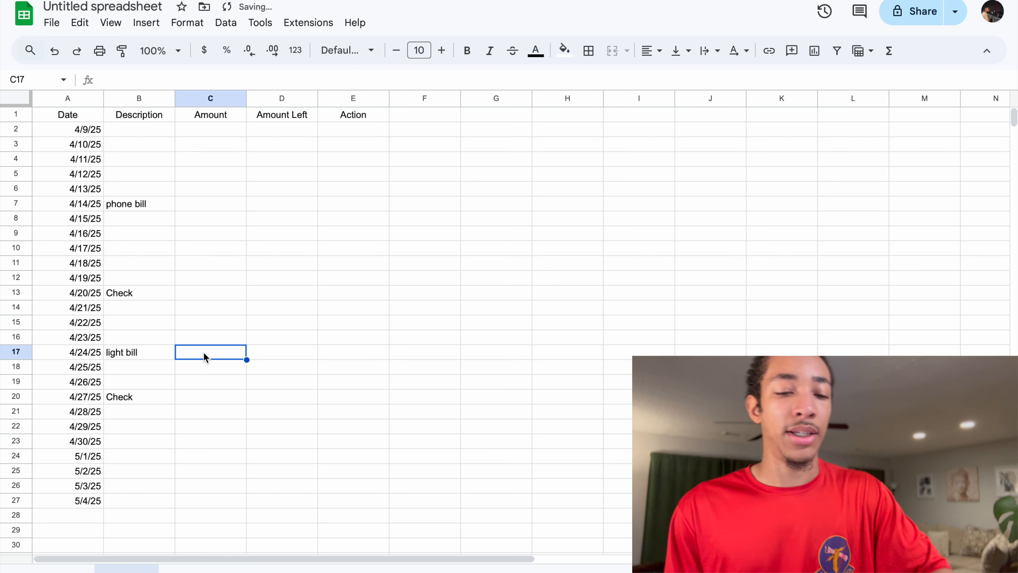
left_click(207, 207)
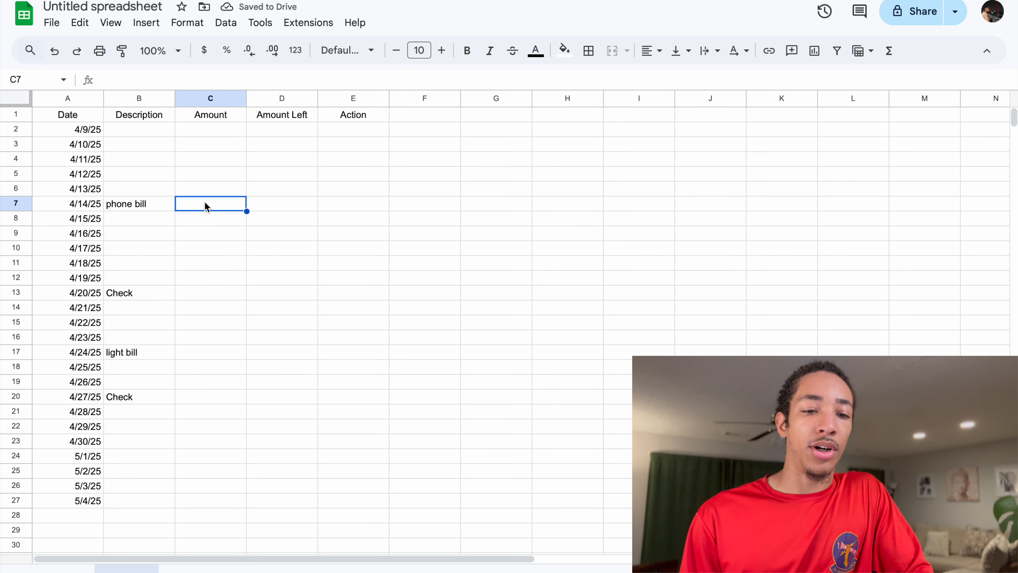
left_click(192, 294)
type("500")
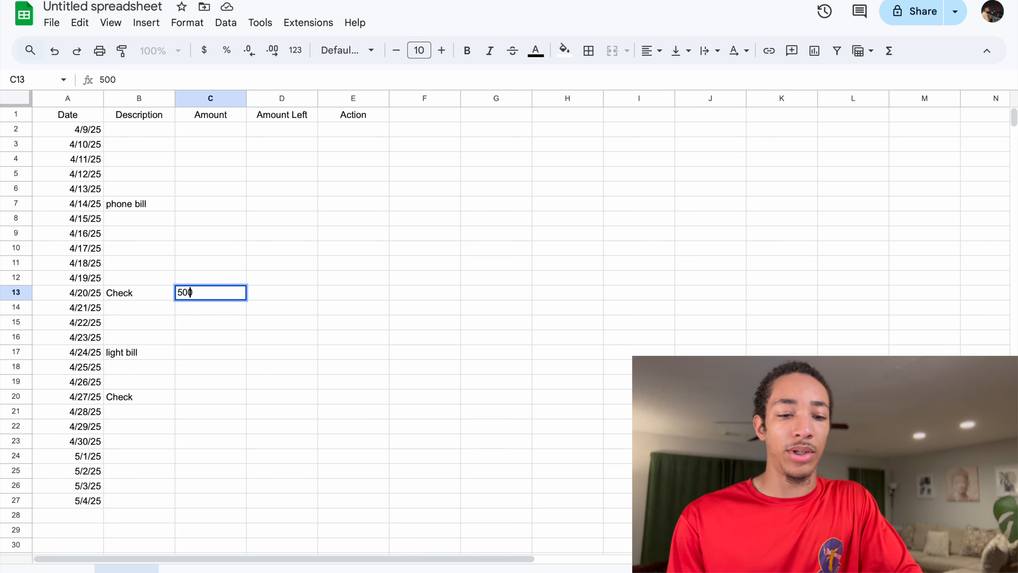
key("Return")
left_click(201, 396)
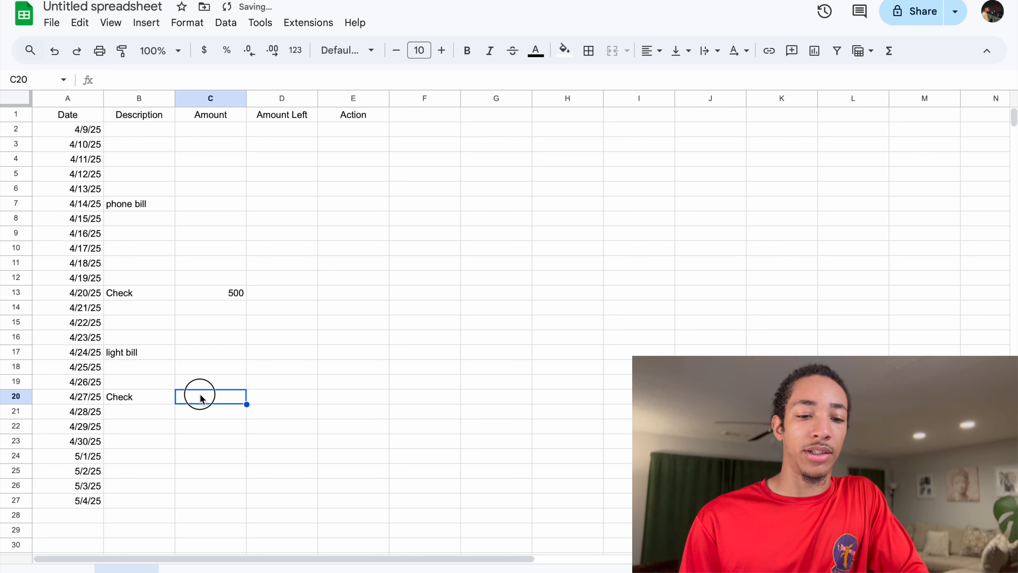
type("500")
key("Return")
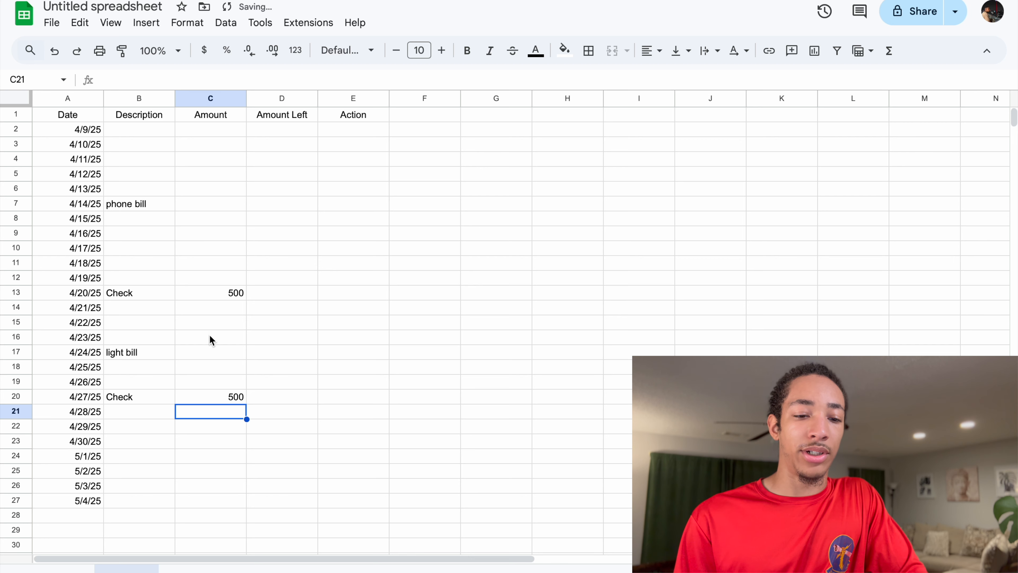
Step: Enter -120 as the amount for the light bill on 4/24/25
double_click(209, 353)
type("-")
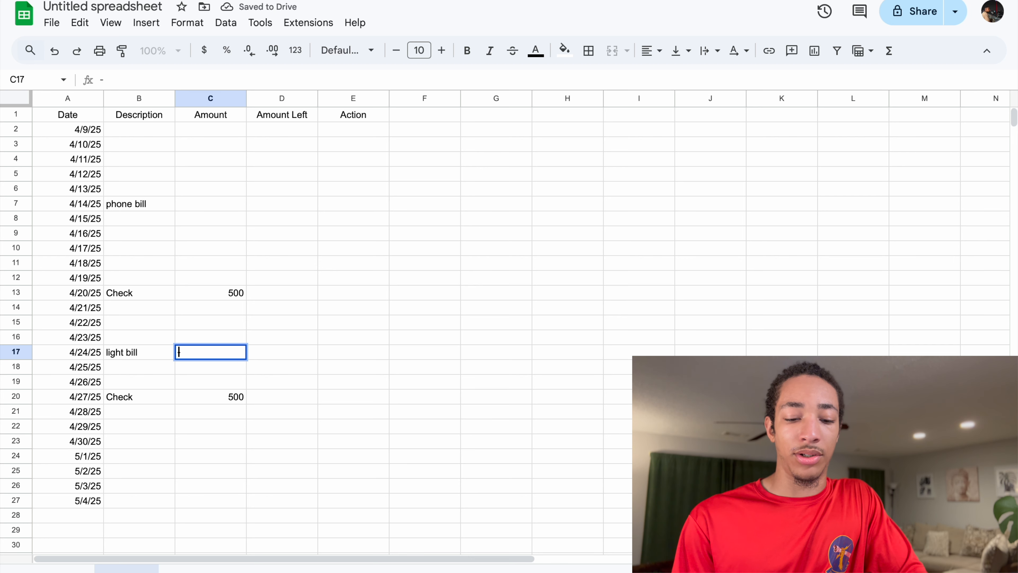
type("120")
key("Return")
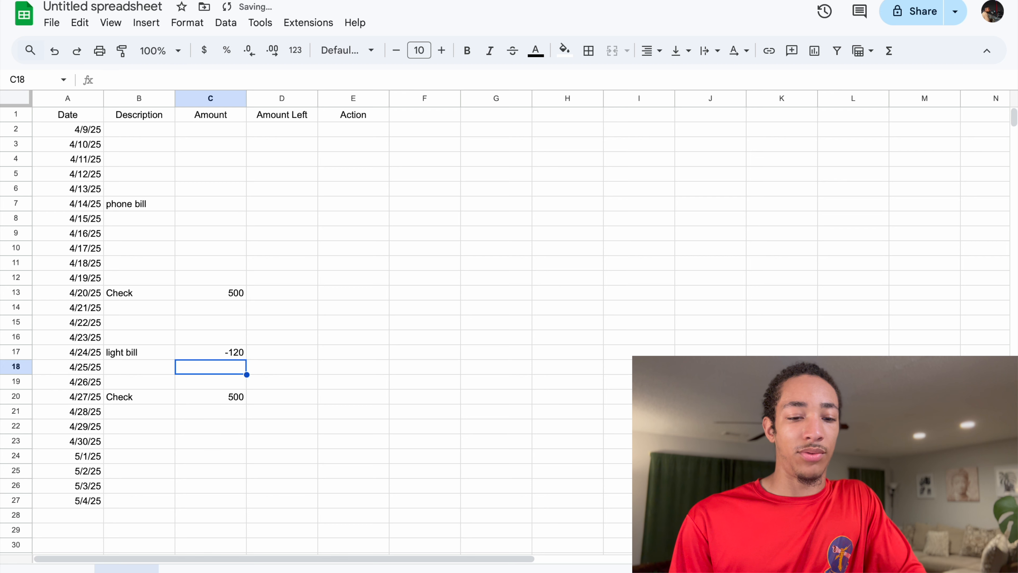
double_click(230, 352)
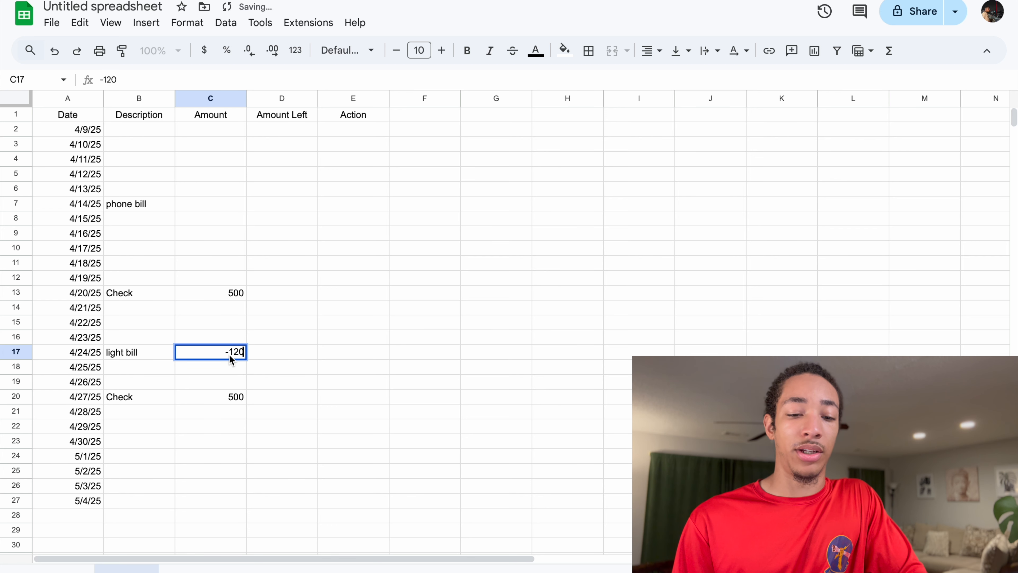
Step: Enter -90 as the amount for the phone bill on 4/14/25
left_click(220, 206)
left_click(235, 307)
left_click(237, 295)
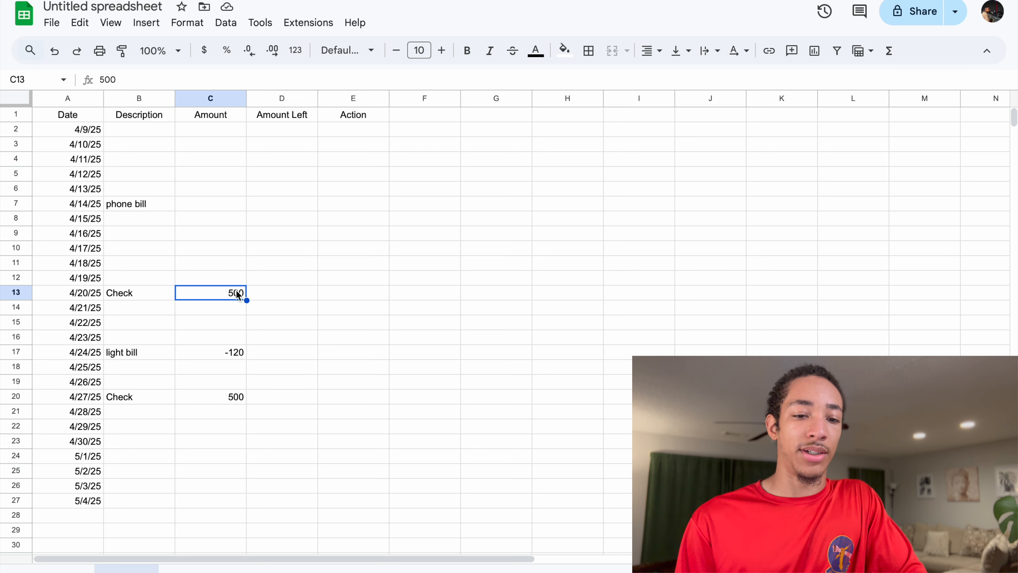
double_click(215, 195)
double_click(217, 203)
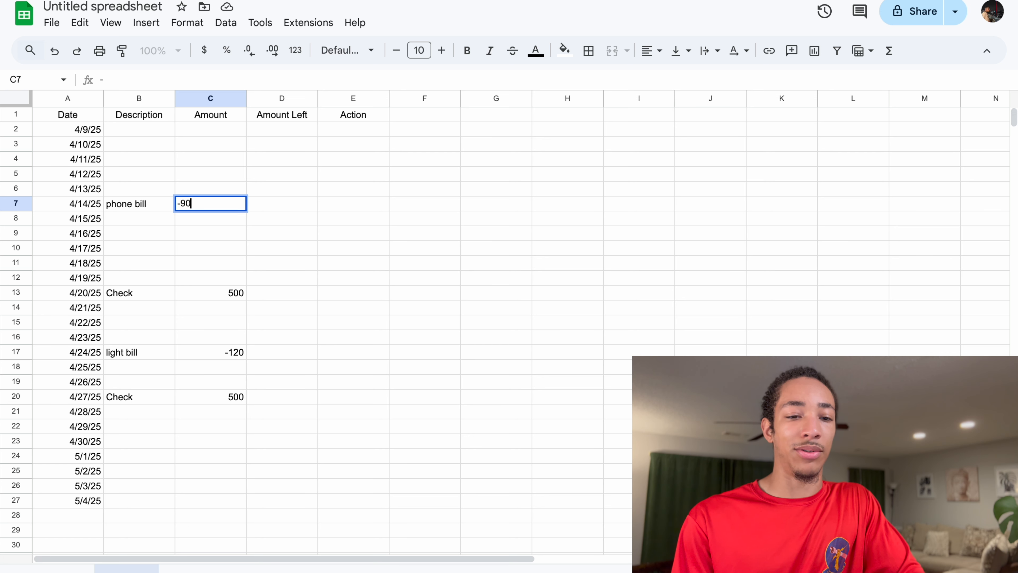
left_click(265, 230)
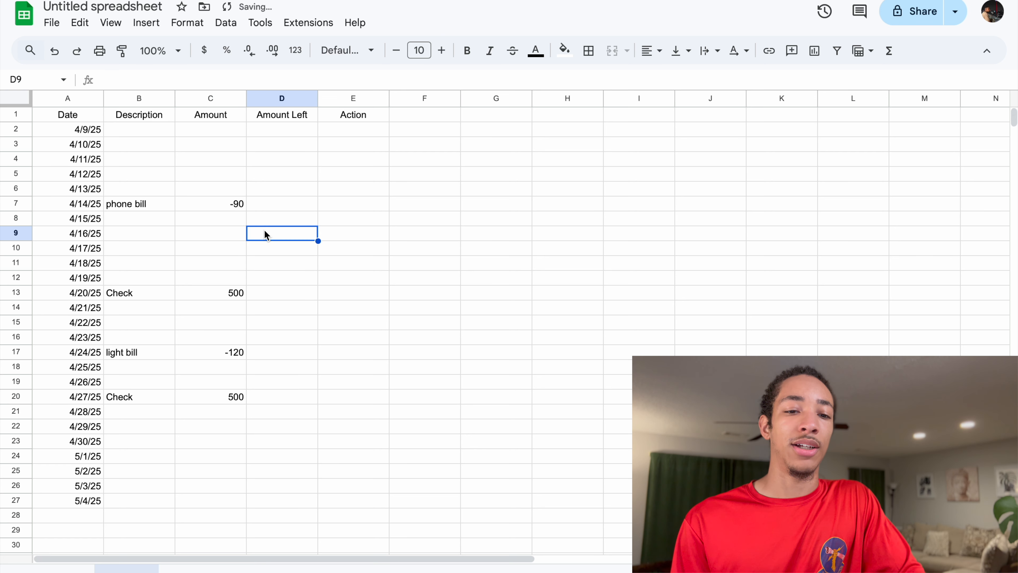
Step: Center-align the entire Amount column C and Description column B horizontally
left_click(219, 96)
left_click(650, 50)
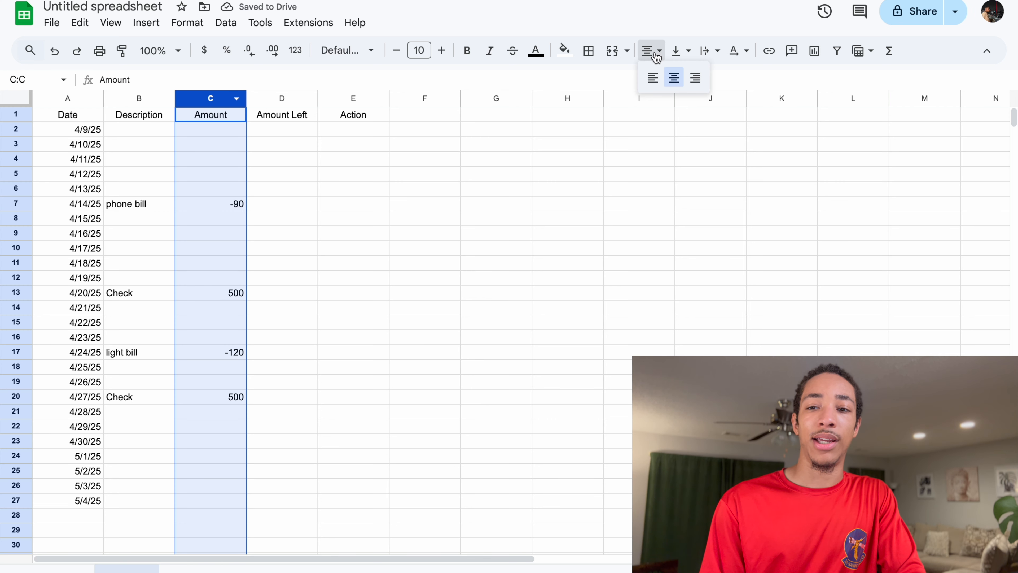
left_click(674, 78)
left_click(316, 267)
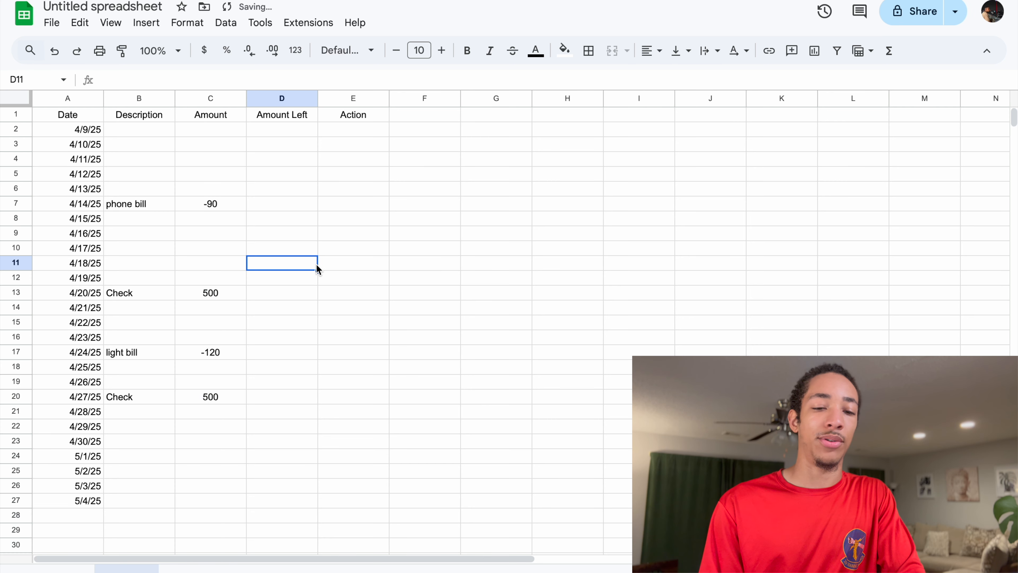
left_click(135, 98)
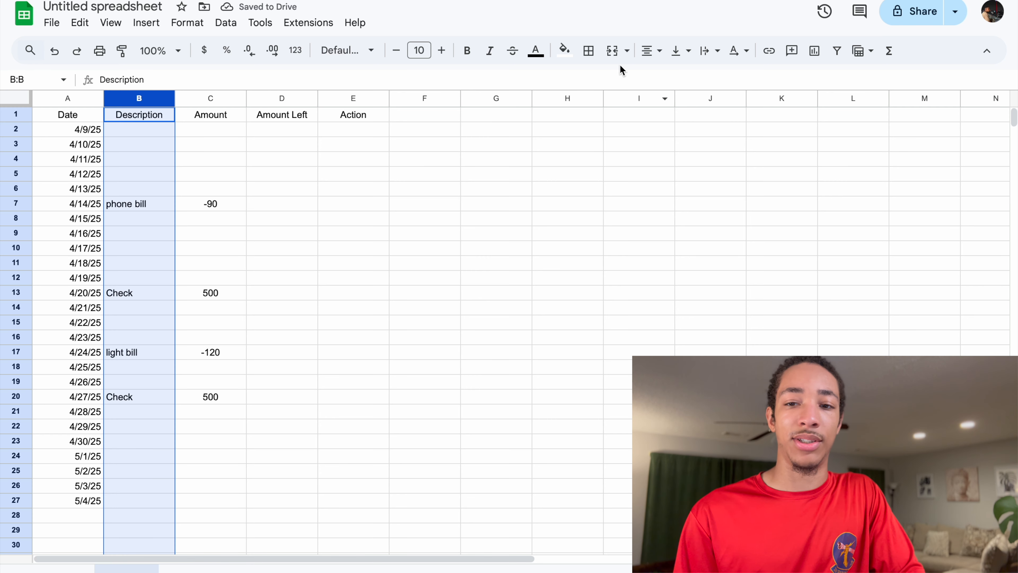
left_click(650, 50)
left_click(662, 74)
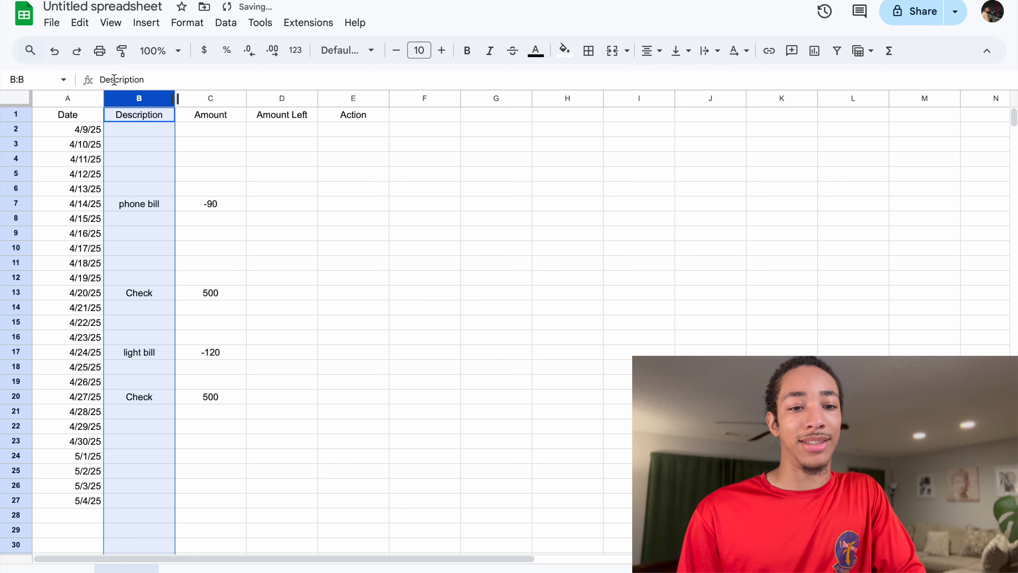
Step: Center-align the entire Date column A and the Amount Left and Action columns D:E horizontally
left_click(67, 98)
left_click(653, 50)
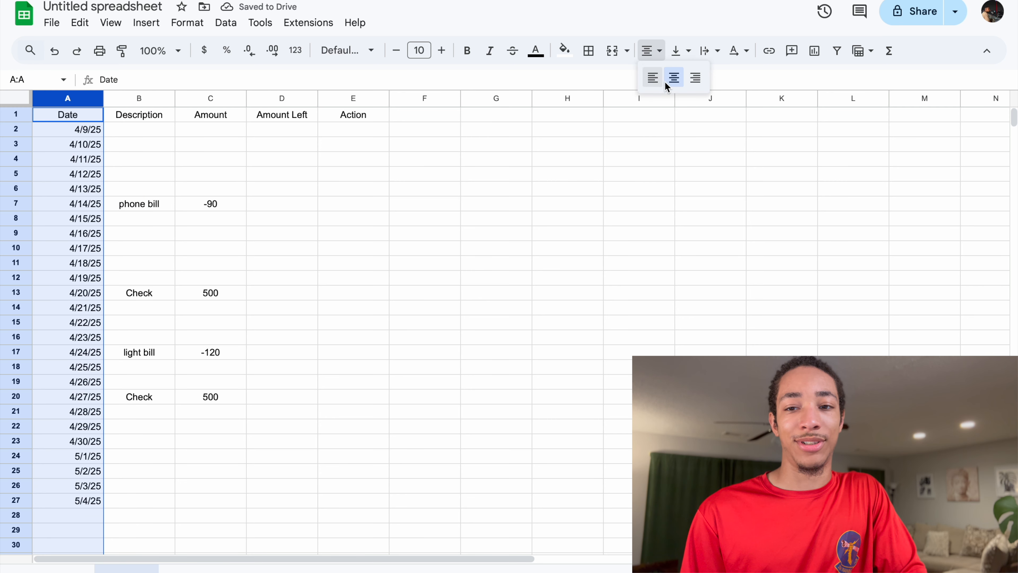
left_click(672, 76)
left_click(275, 99)
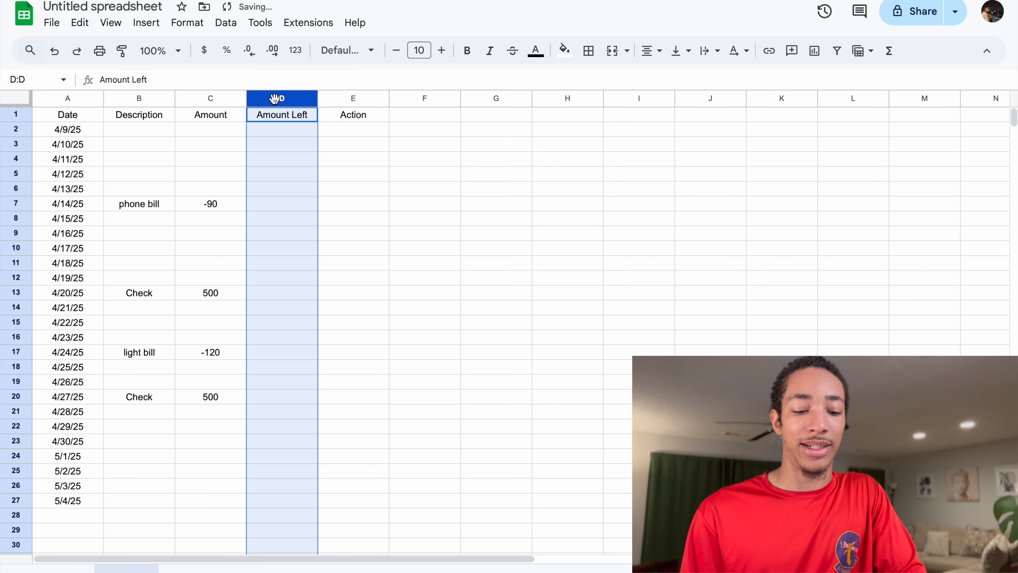
left_click(352, 98, "shift")
left_click(661, 52)
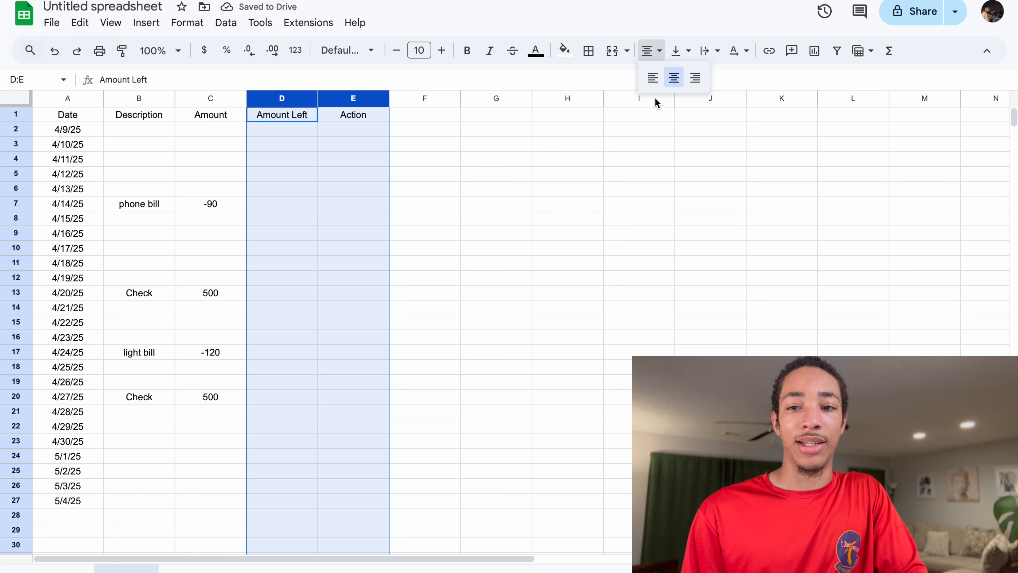
left_click(672, 77)
left_click_drag(458, 250, 458, 263)
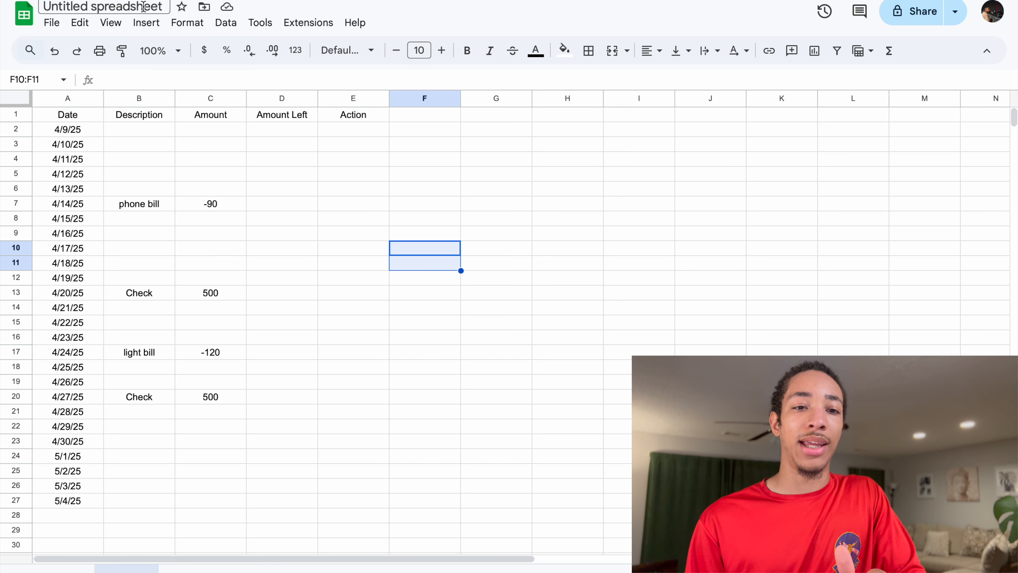
left_click(146, 23)
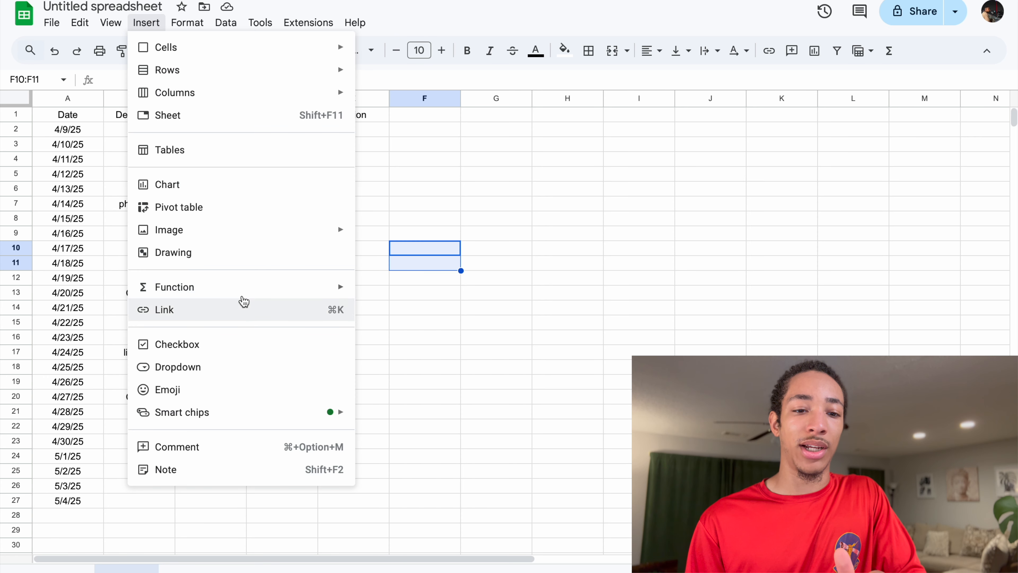
mouse_move(345, 293)
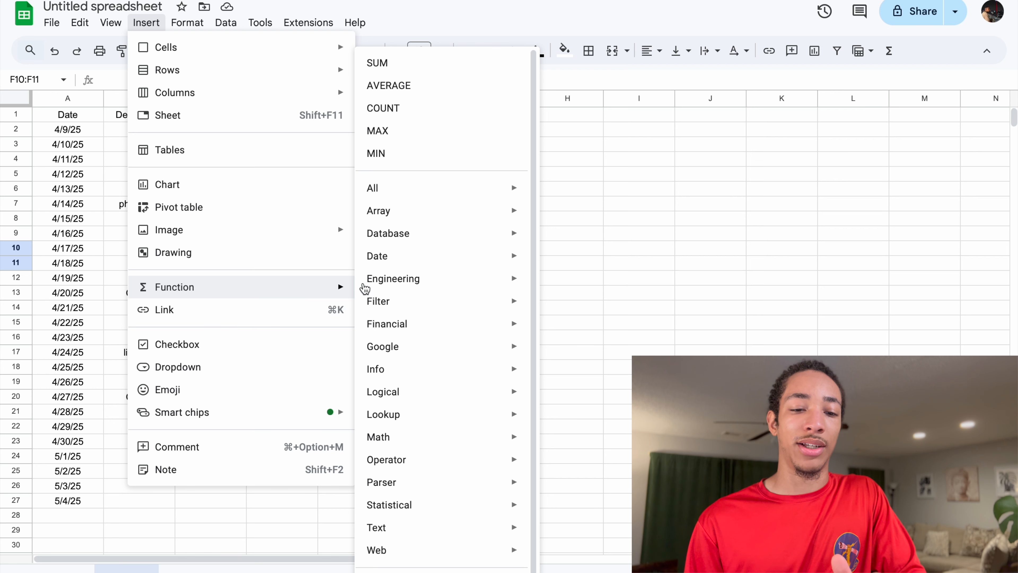
left_click(591, 154)
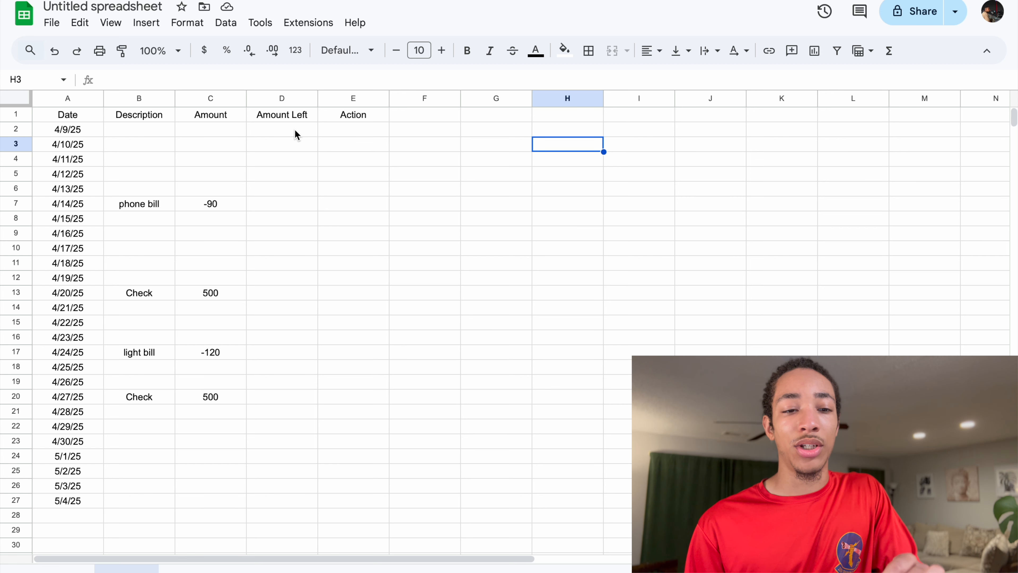
left_click(68, 133)
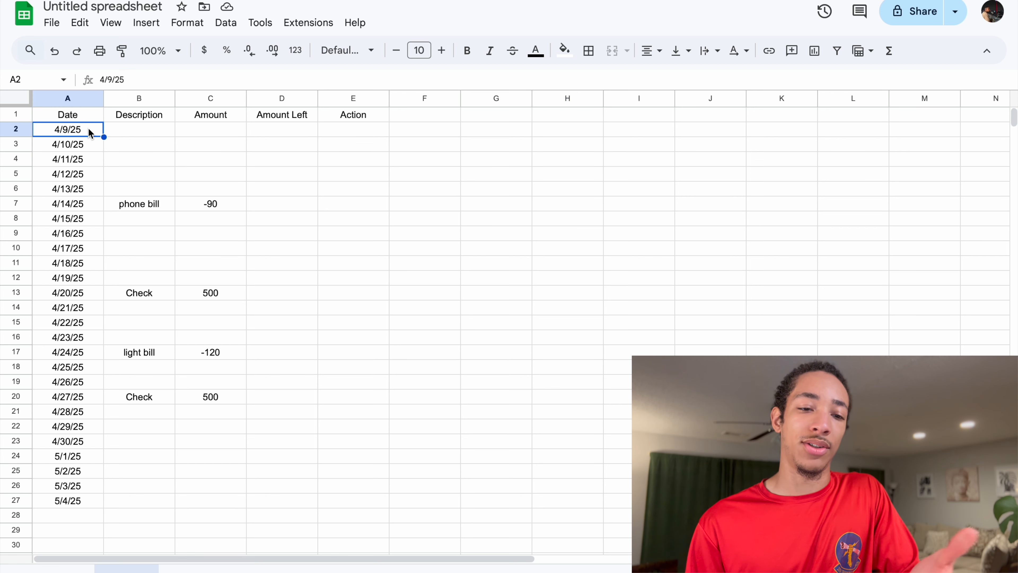
left_click(232, 129)
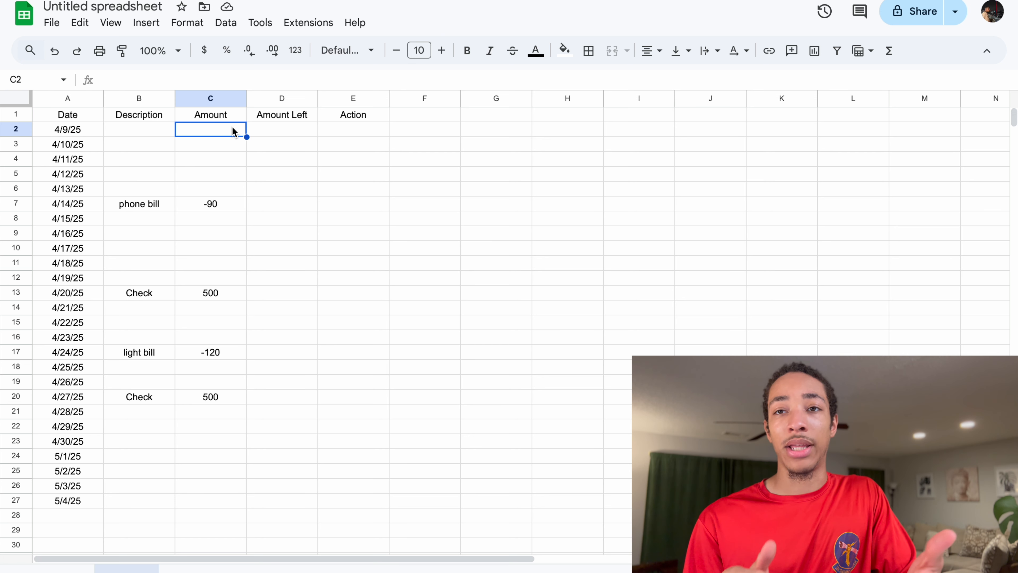
Step: Enter 200 as both the Amount Left and the Amount for 4/9/25
left_click(267, 131)
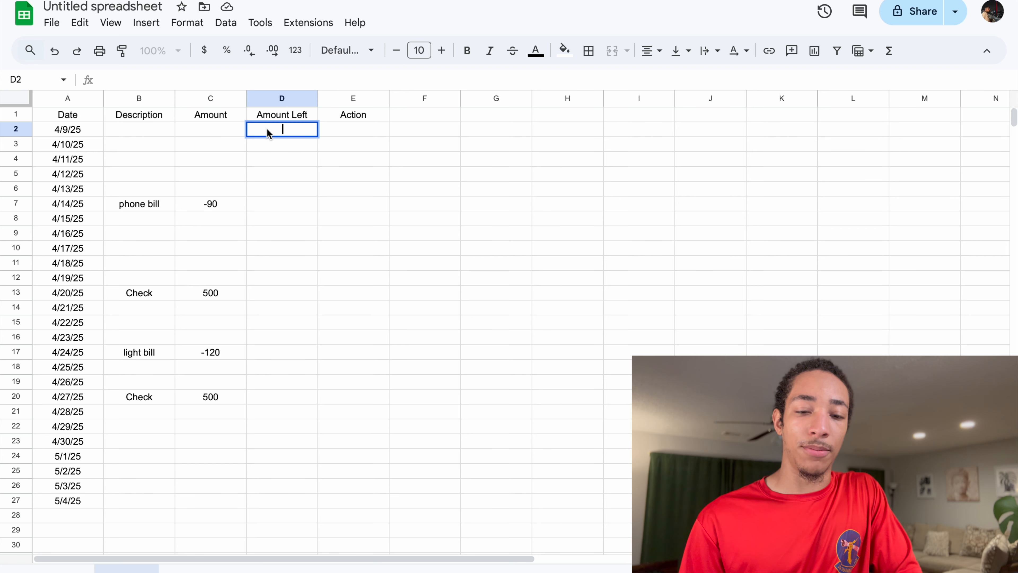
type("200")
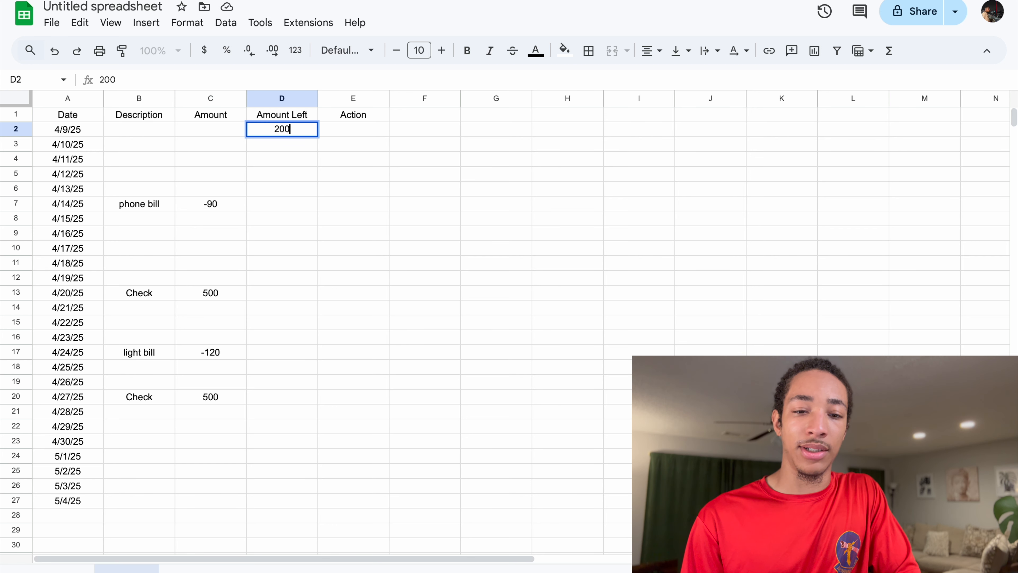
key("Return")
left_click(216, 131)
type("200")
key("Return")
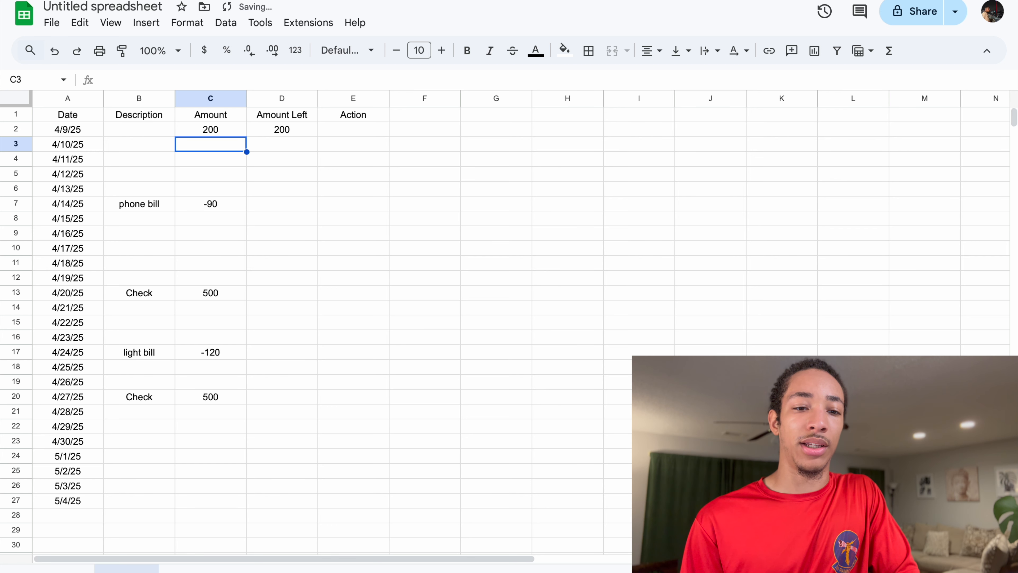
Step: Enter "in bank" as the description for 4/9/25
left_click(148, 132)
type("in bank")
key("Return")
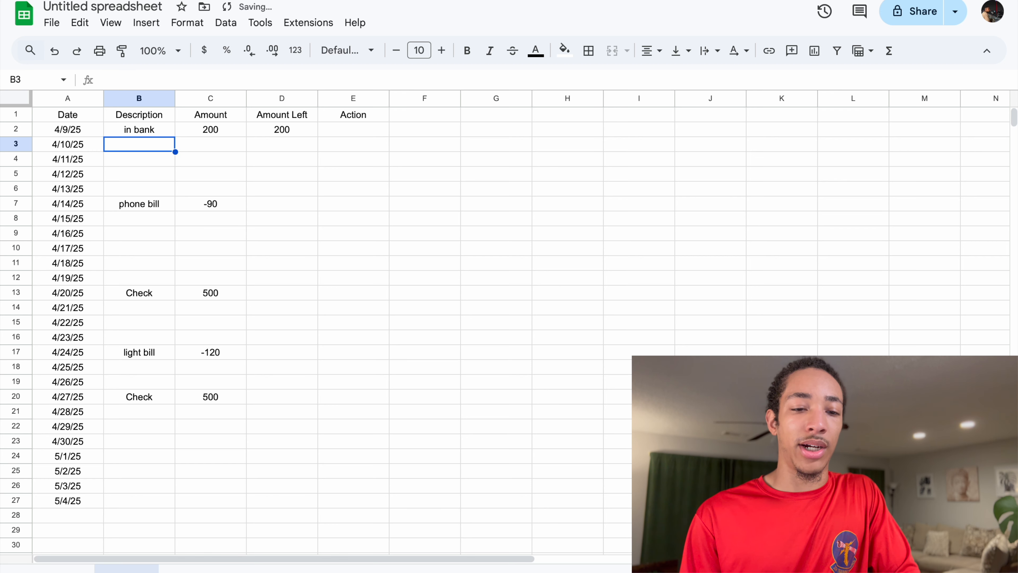
left_click(70, 130)
Step: Calculate the running balance in D3 with =SUM(D2,C3) and accept the suggested autofill for the Amount Left column through row 27
left_click(278, 145)
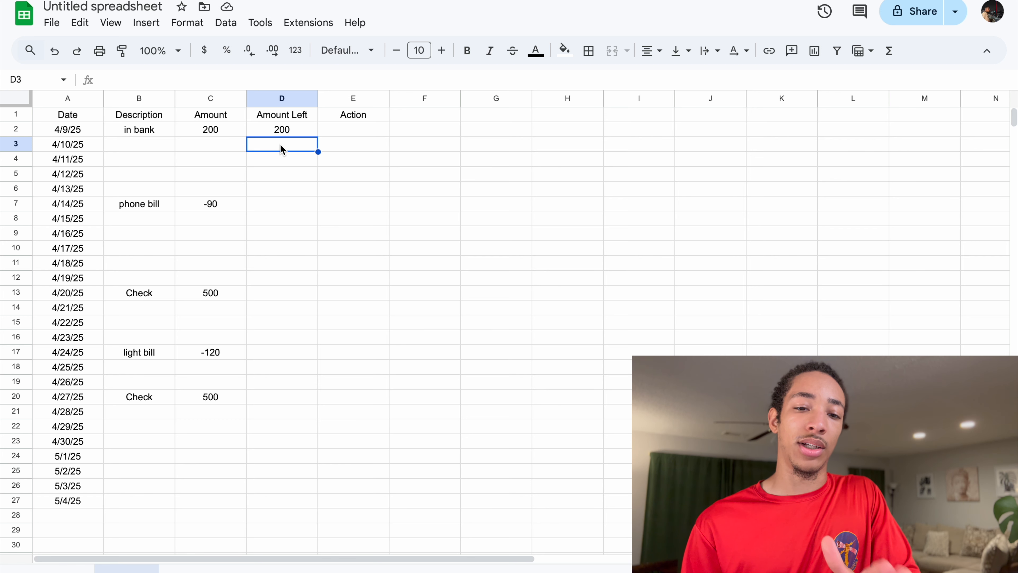
left_click(148, 24)
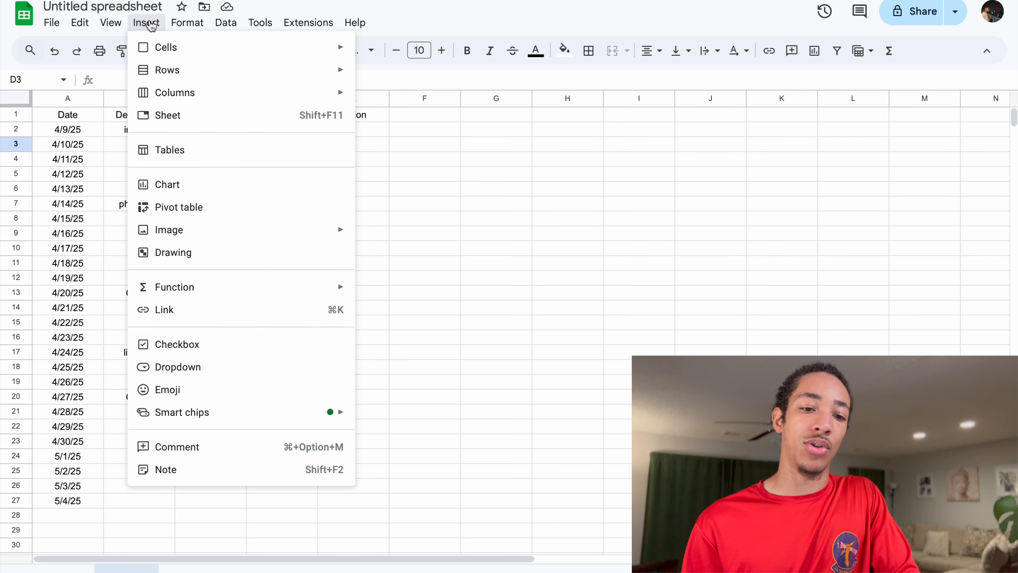
mouse_move(257, 291)
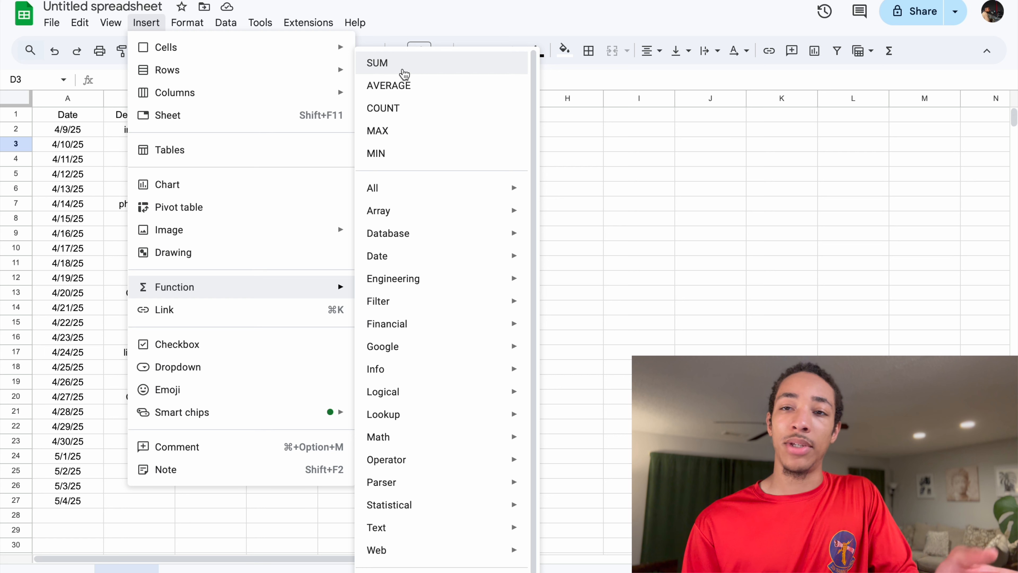
left_click(402, 71)
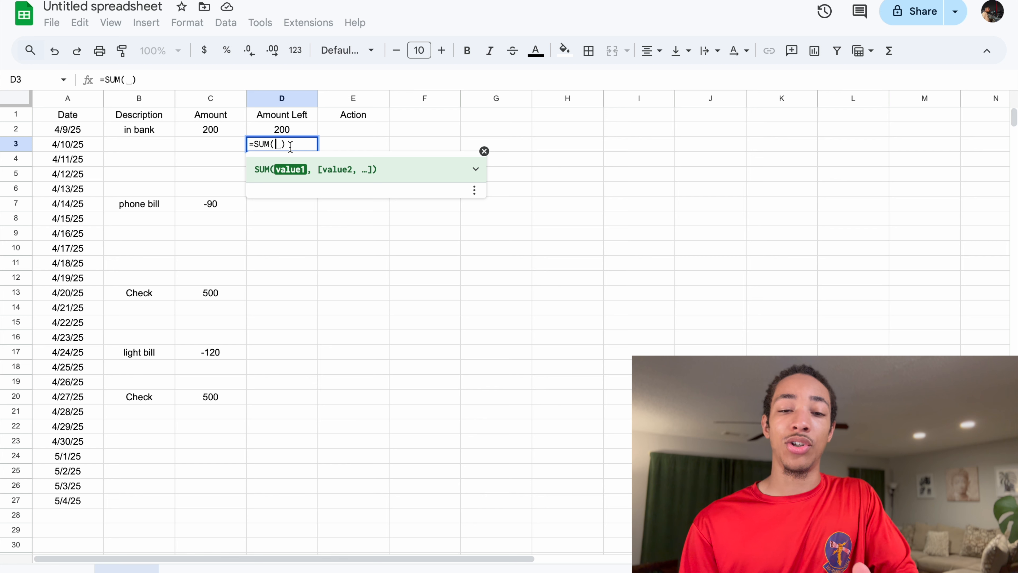
left_click(289, 130)
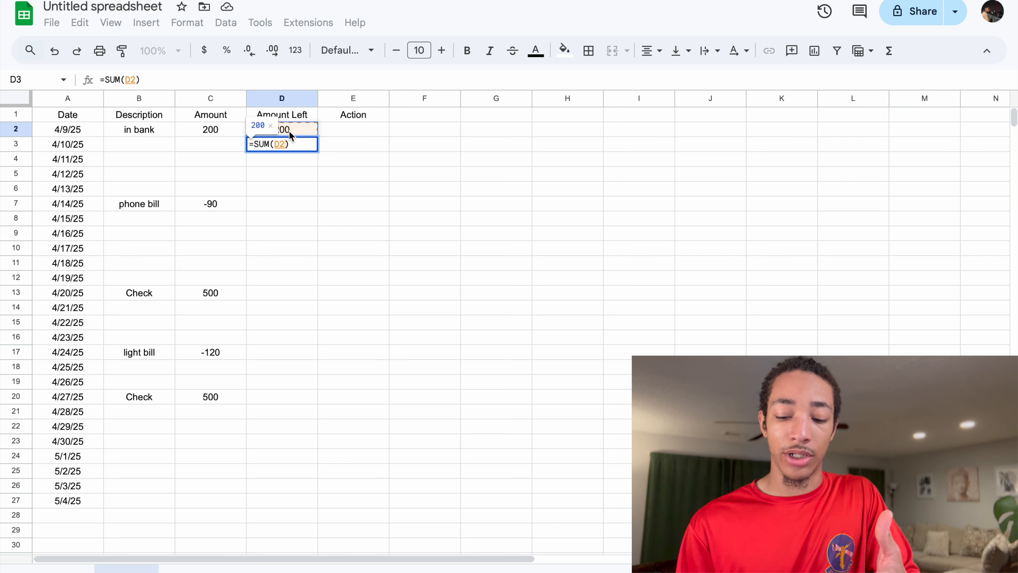
type(",")
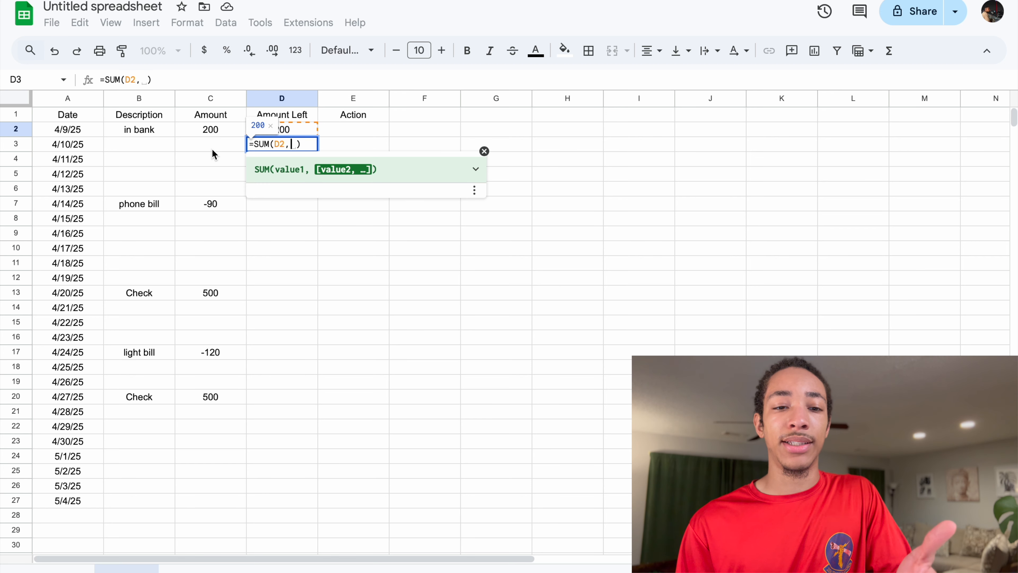
left_click(211, 147)
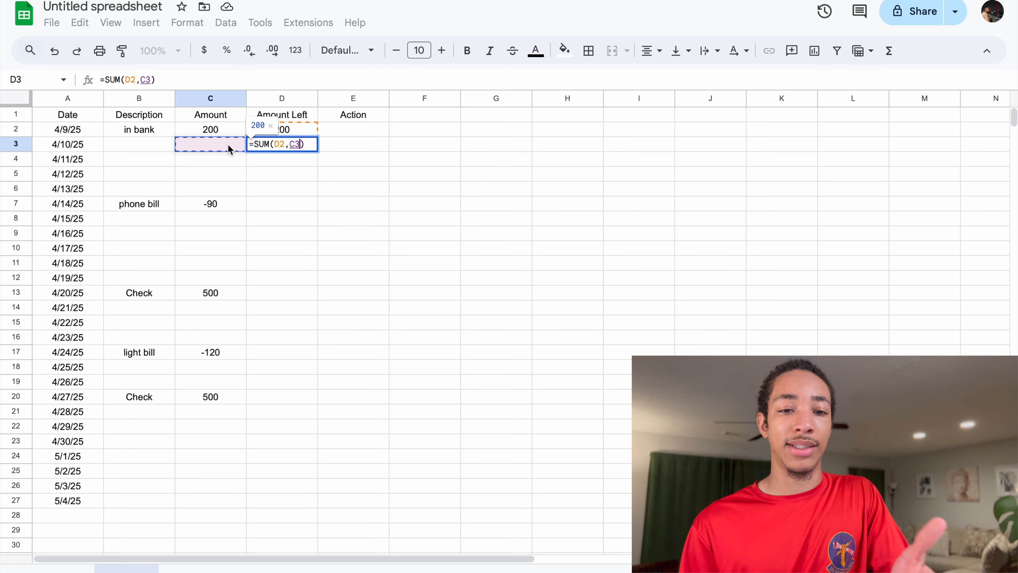
key("Return")
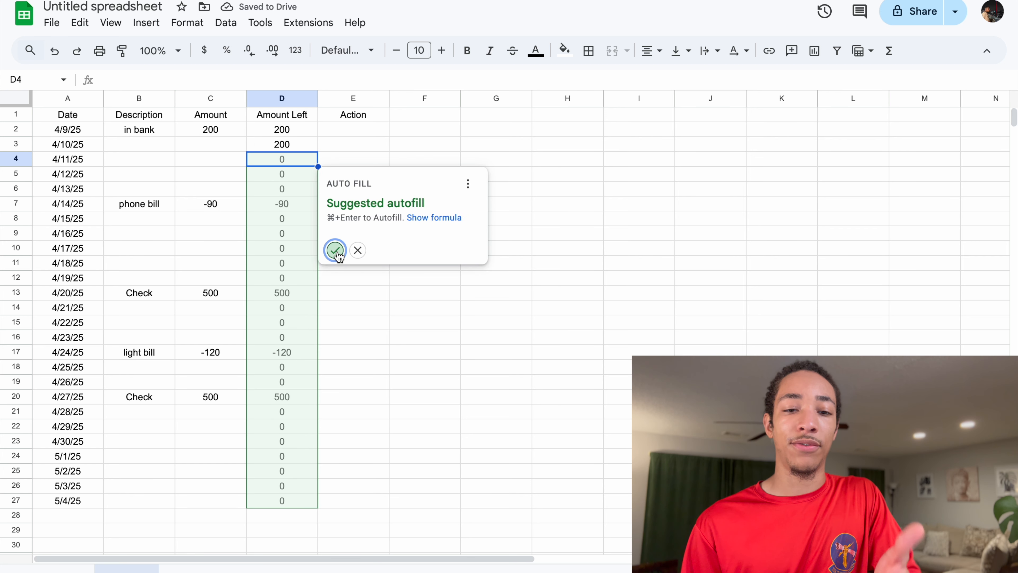
left_click(335, 251)
Step: Examine the Amount Left formulas against the amounts in the in bank, phone bill and 4/20/25 Check rows, and the Action cells
left_click(302, 145)
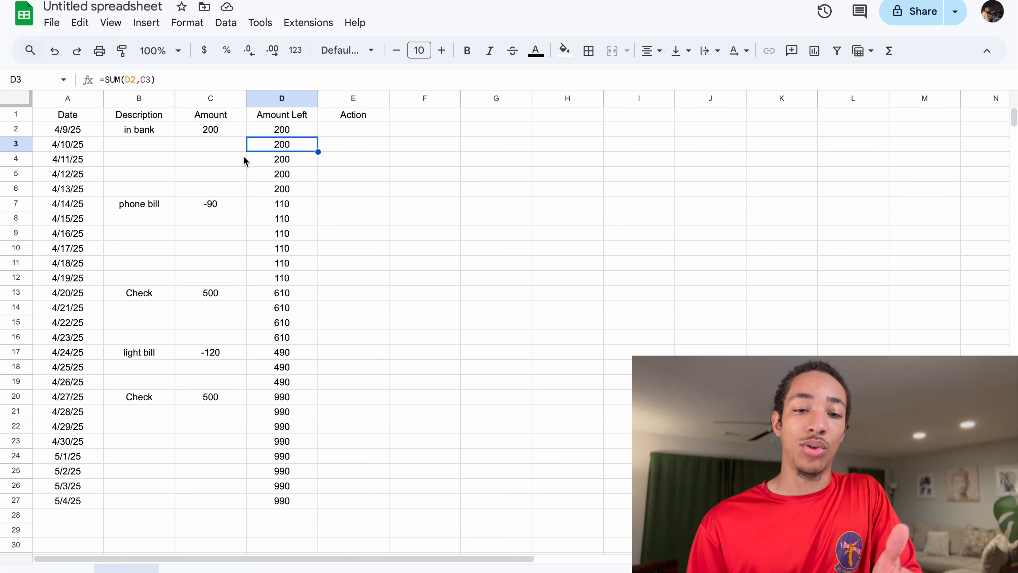
left_click(145, 129)
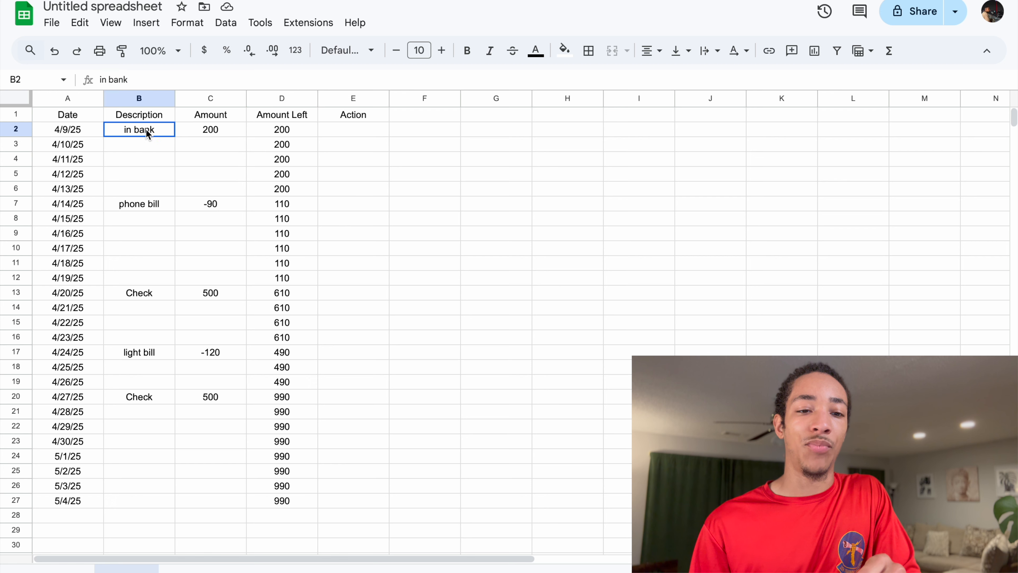
left_click(223, 129)
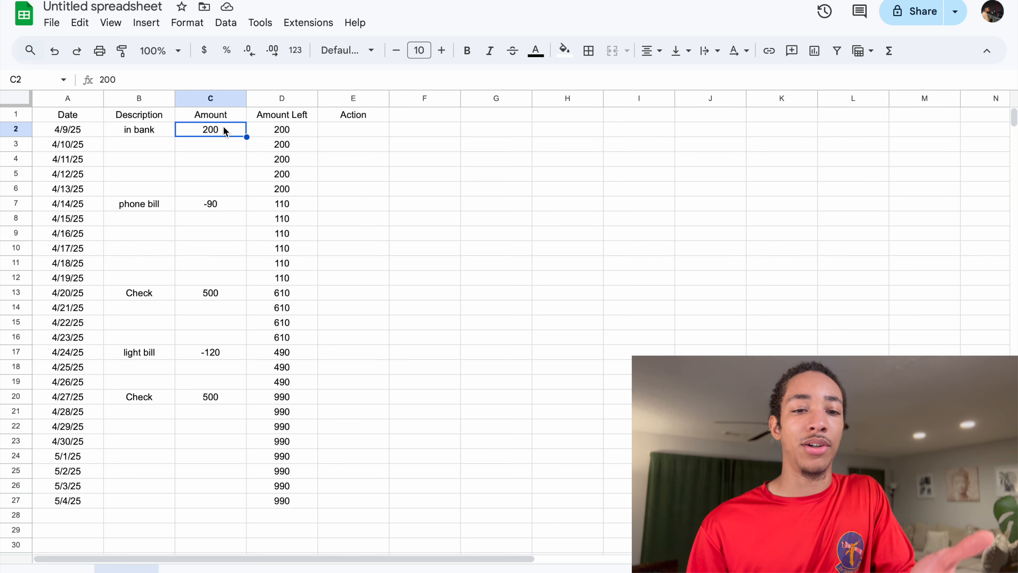
left_click(286, 134)
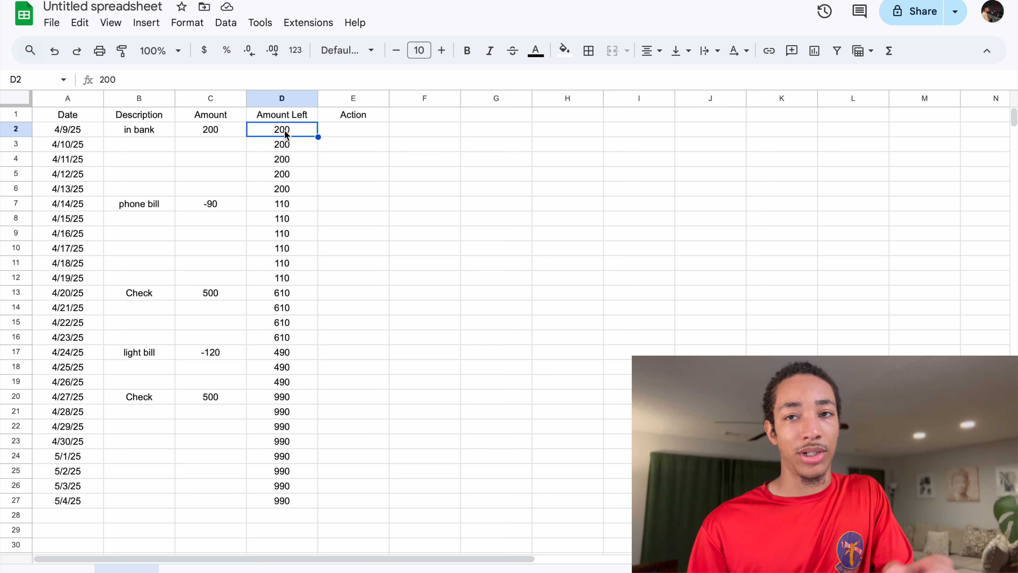
left_click(215, 206)
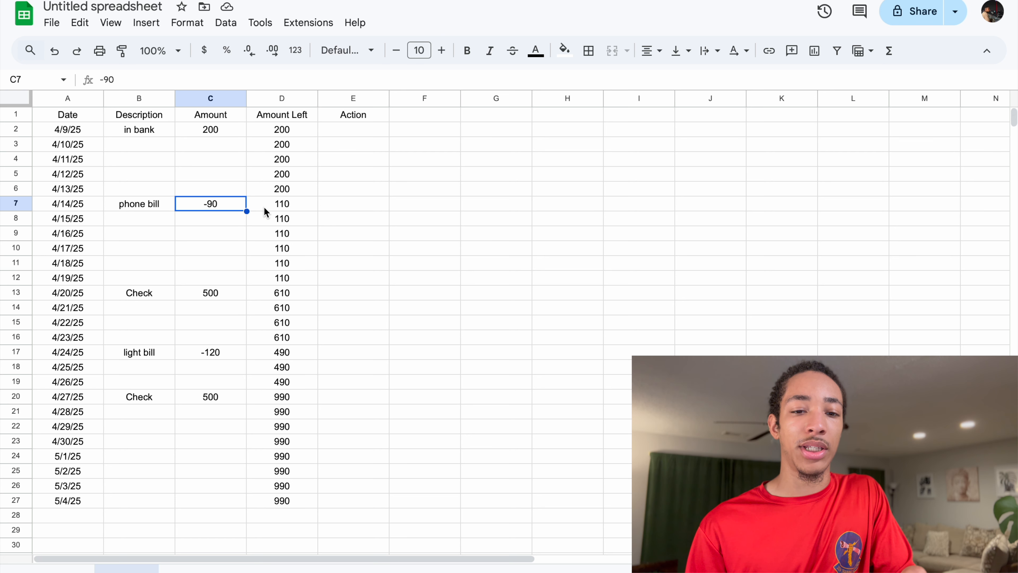
left_click(297, 208)
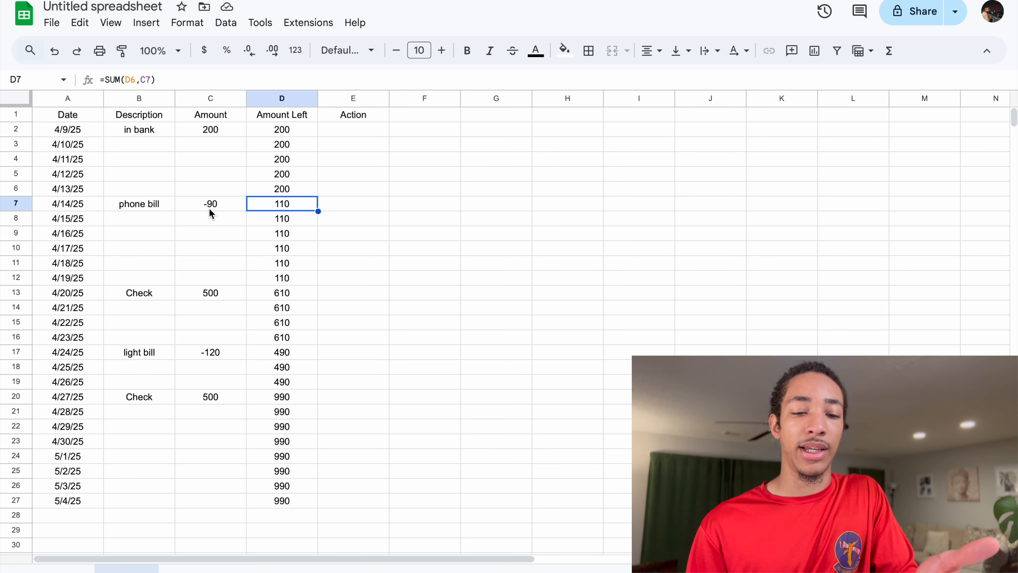
left_click(219, 205)
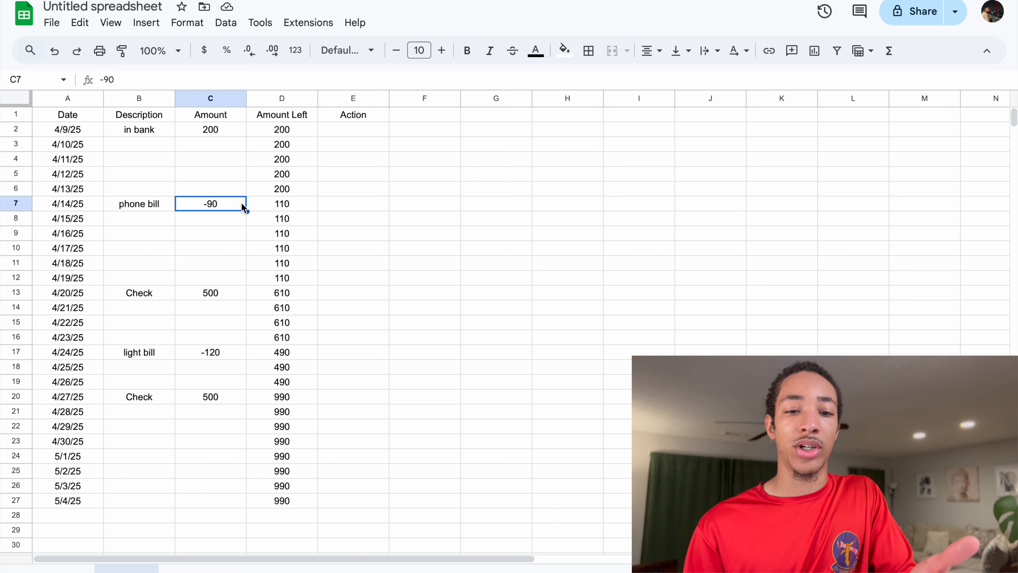
left_click(281, 206)
left_click(280, 194)
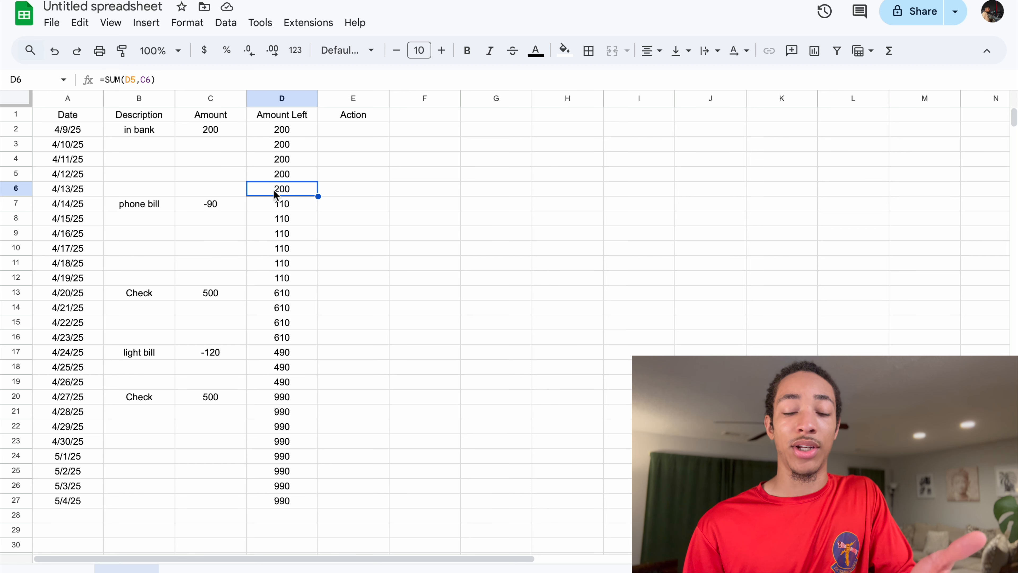
left_click(226, 207)
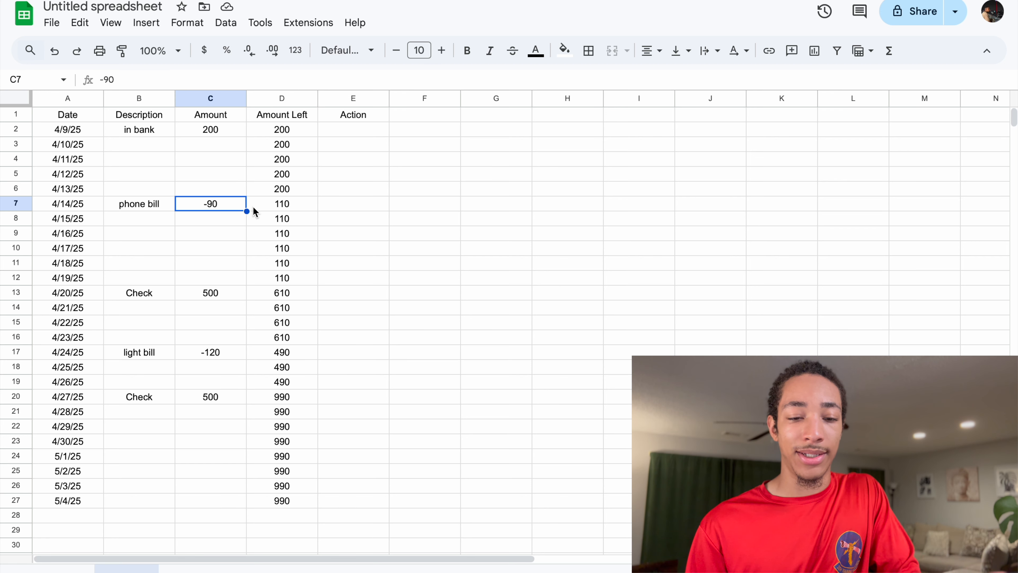
left_click(283, 209)
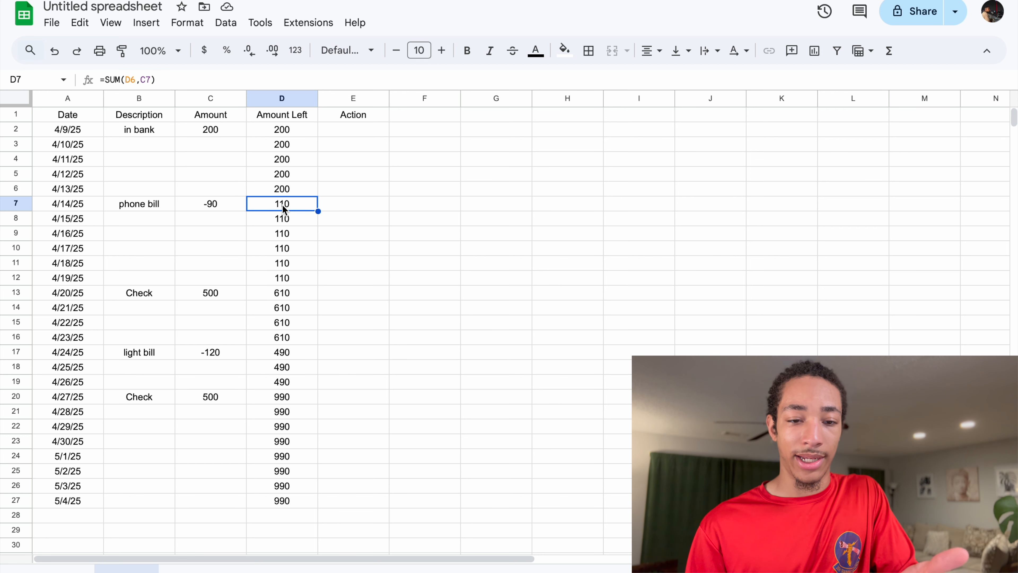
left_click(217, 288)
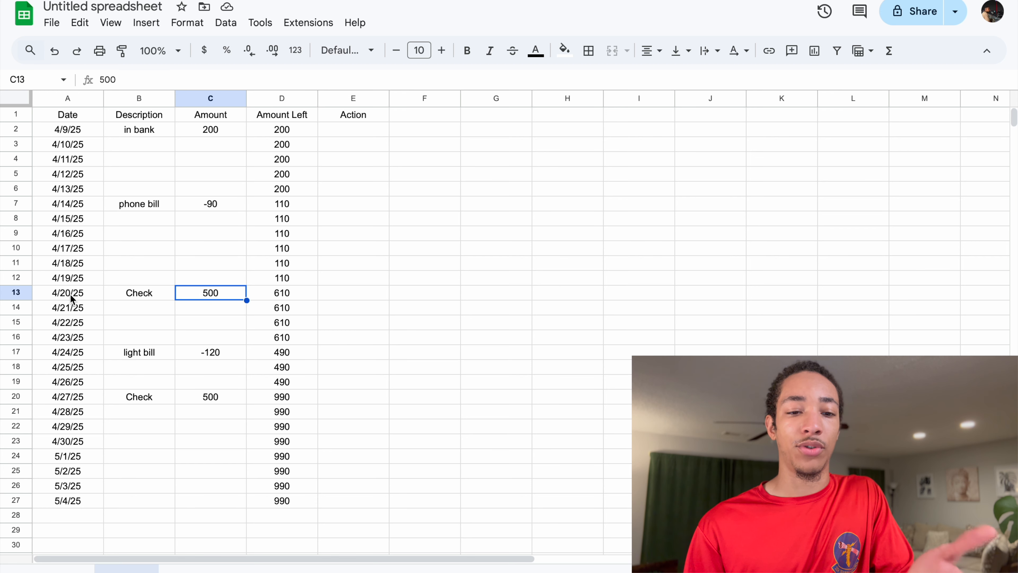
left_click(290, 297)
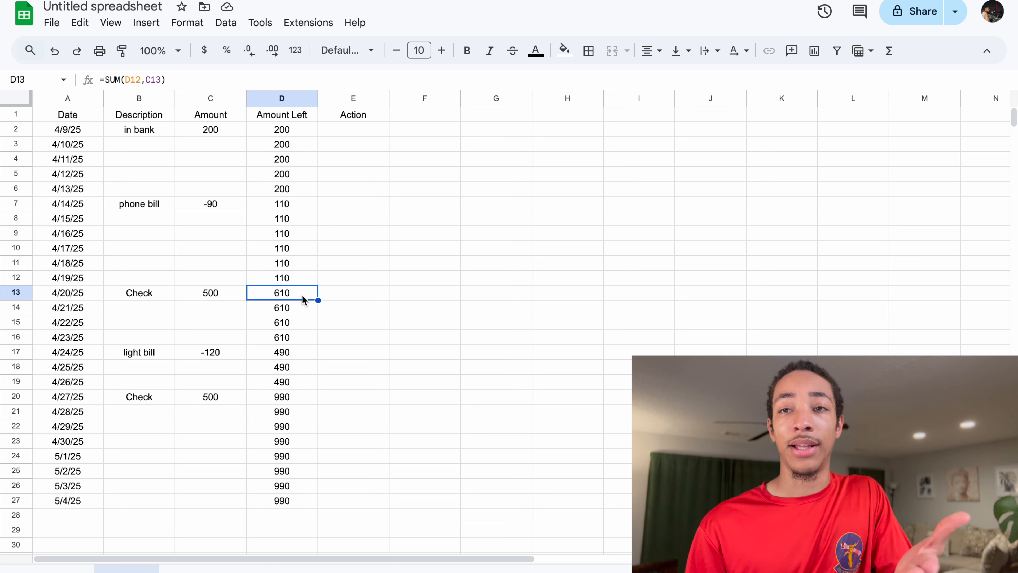
left_click(353, 132)
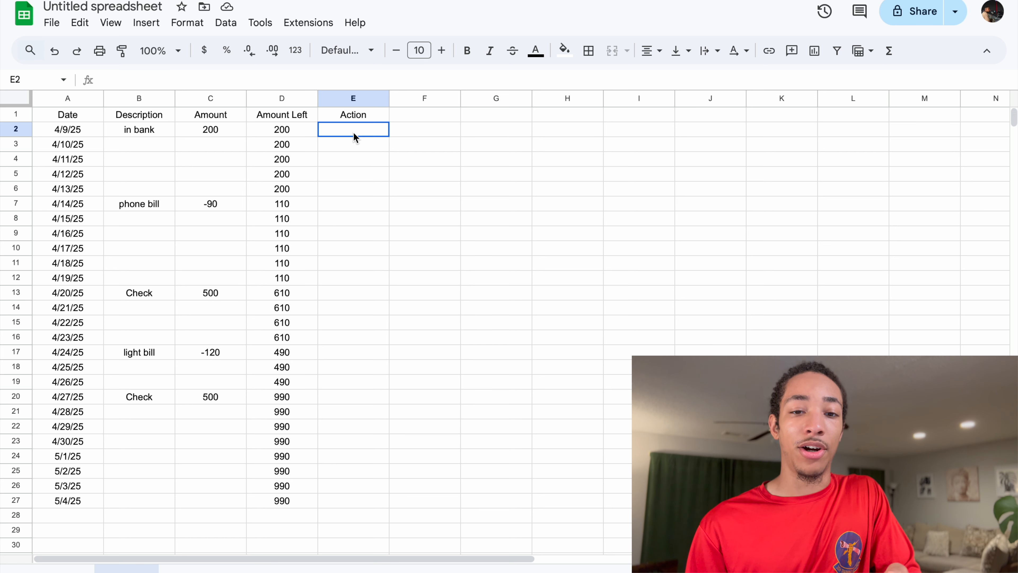
left_click(357, 204)
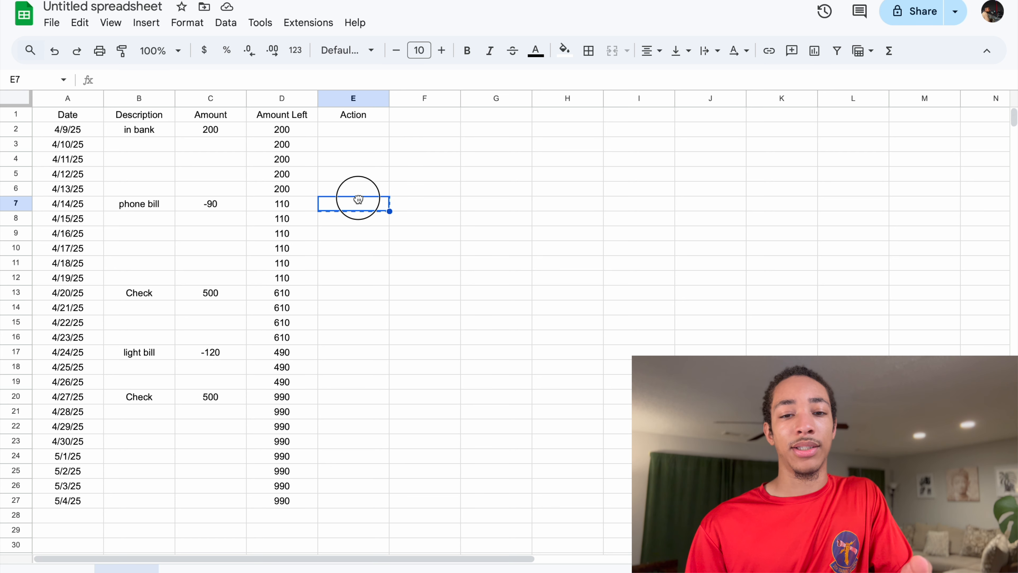
Step: Mark the phone bill on 4/14/25 as "paid" in the Action column
type("paid")
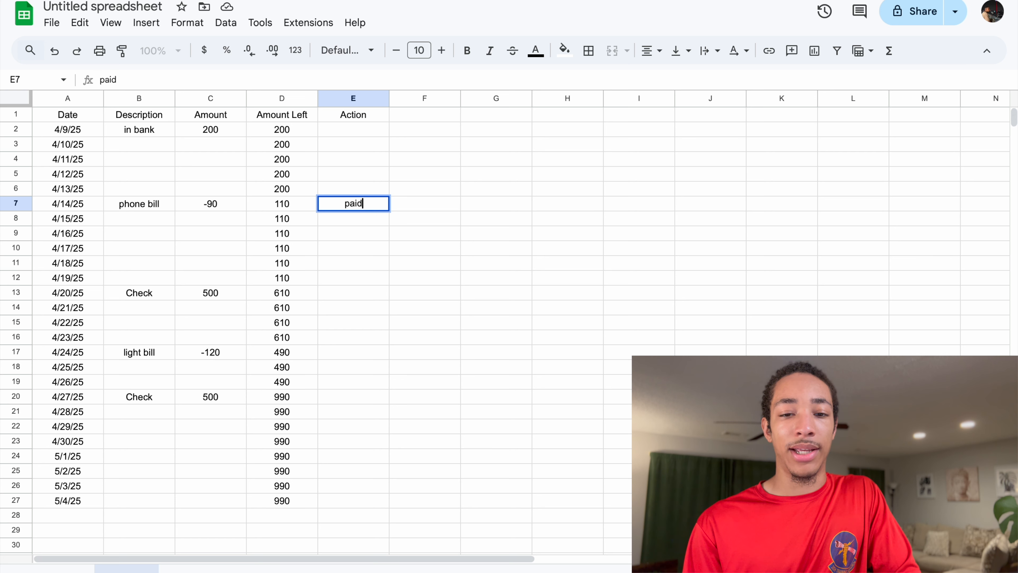
key("Return")
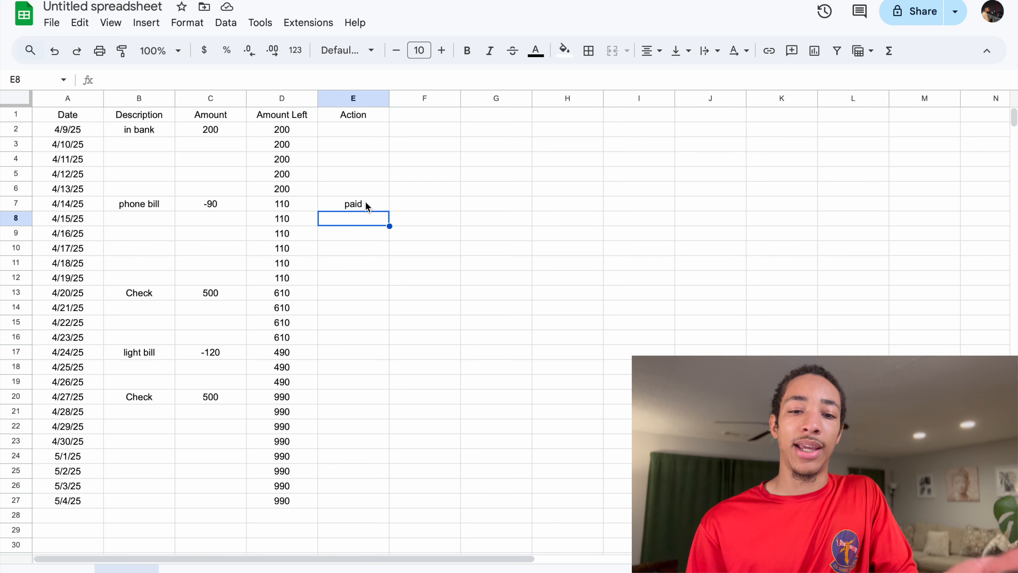
Step: Examine the phone bill's Action entry and amount, along with the Amount Left formula for the 4/20/25 Check
left_click(372, 206)
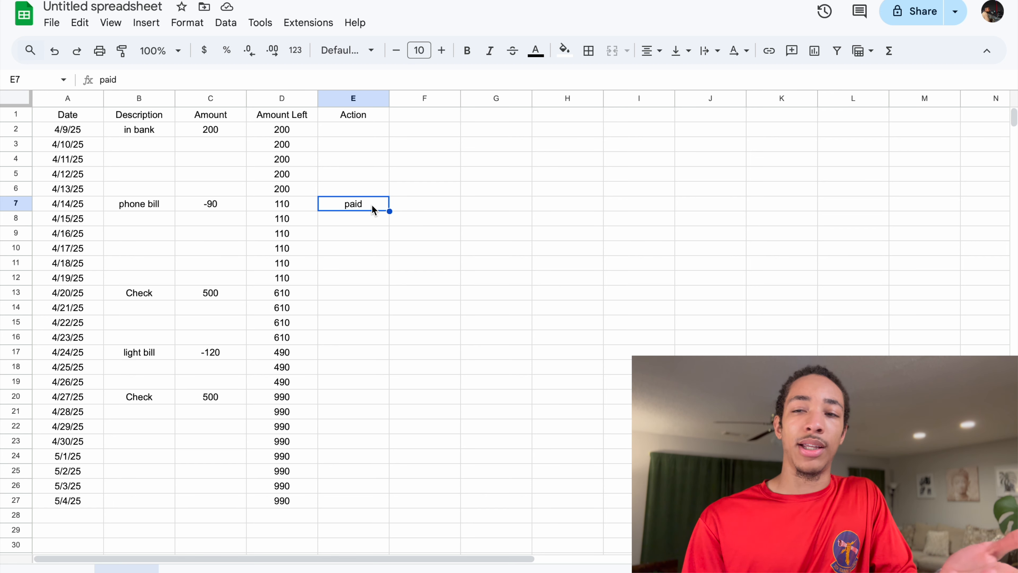
double_click(371, 207)
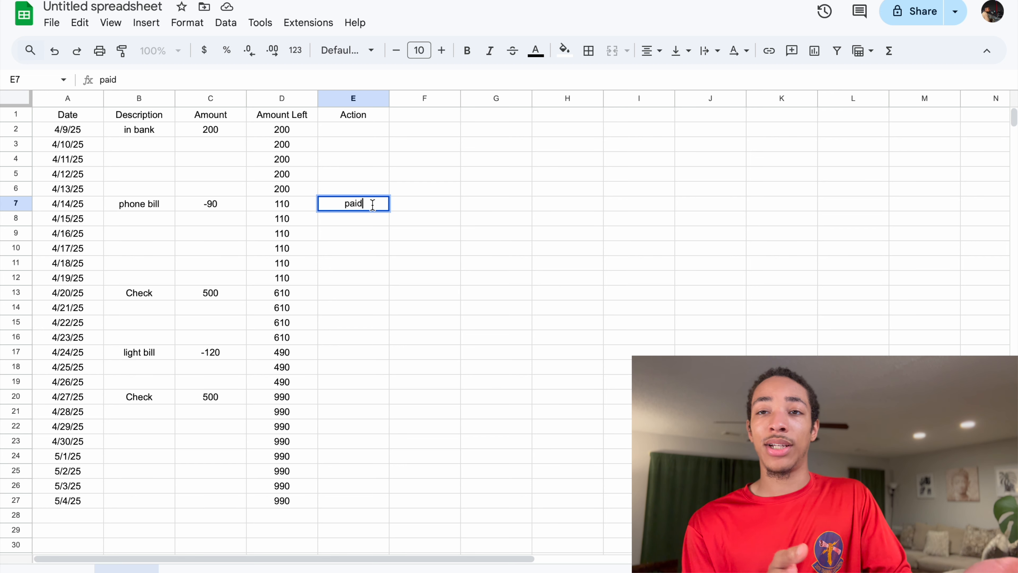
left_click_drag(366, 204, 331, 206)
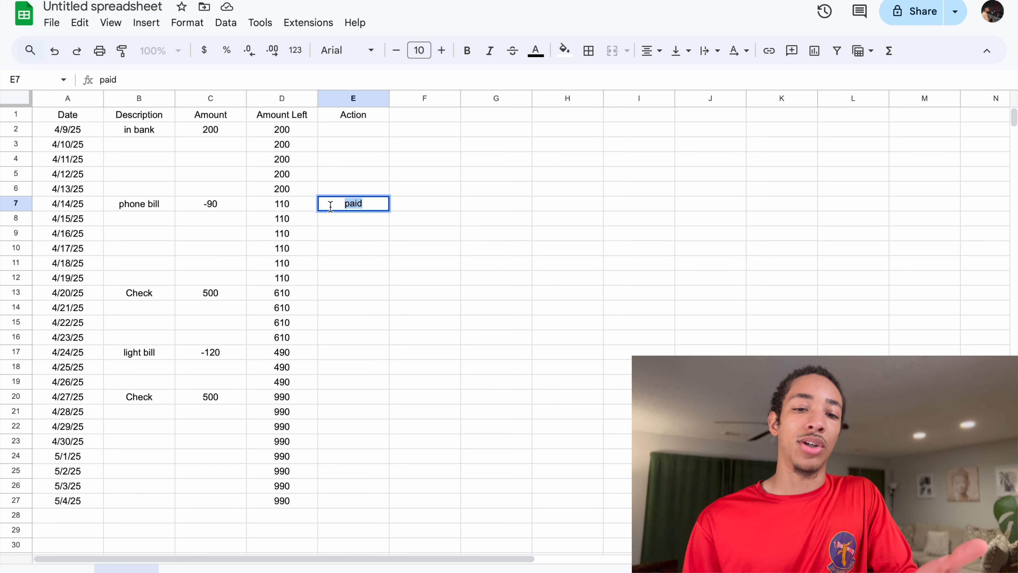
left_click(341, 223)
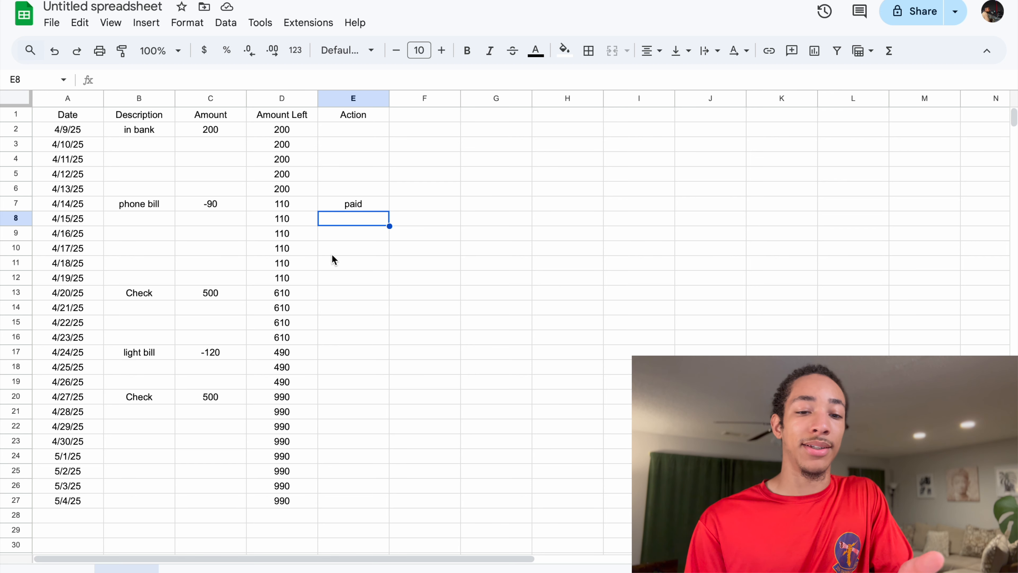
left_click(295, 296)
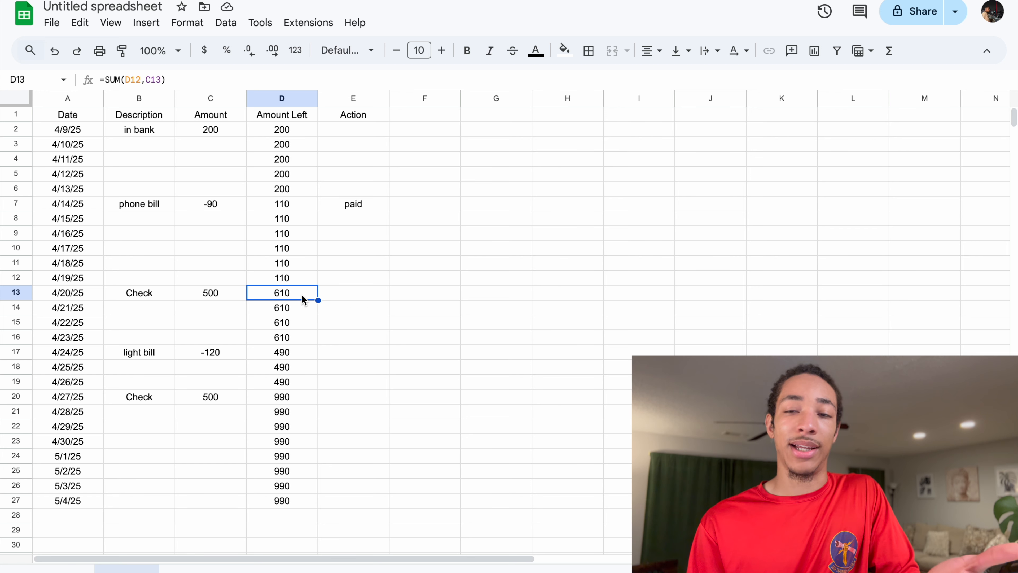
left_click(220, 206)
left_click(349, 202)
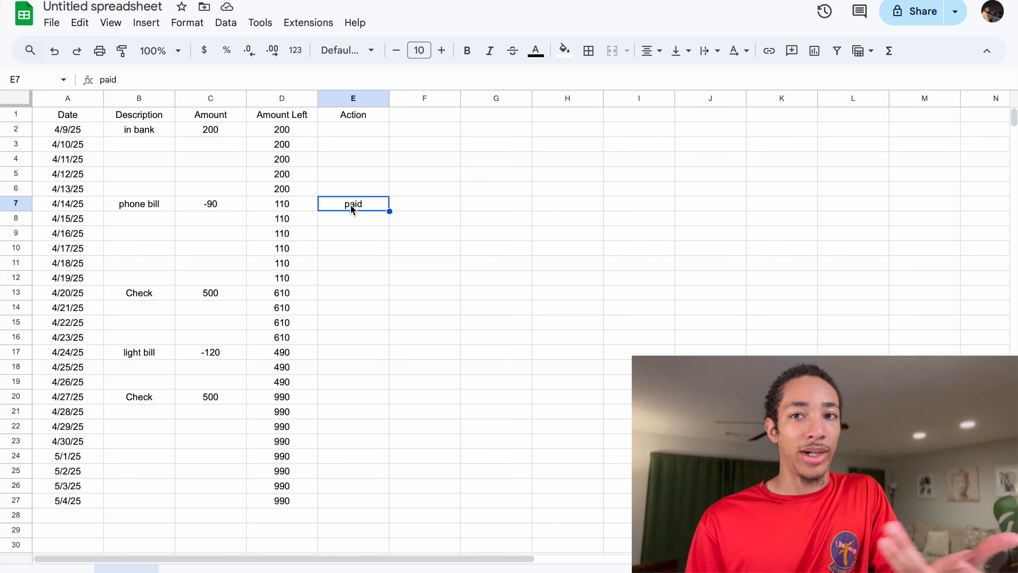
left_click(230, 204)
double_click(353, 204)
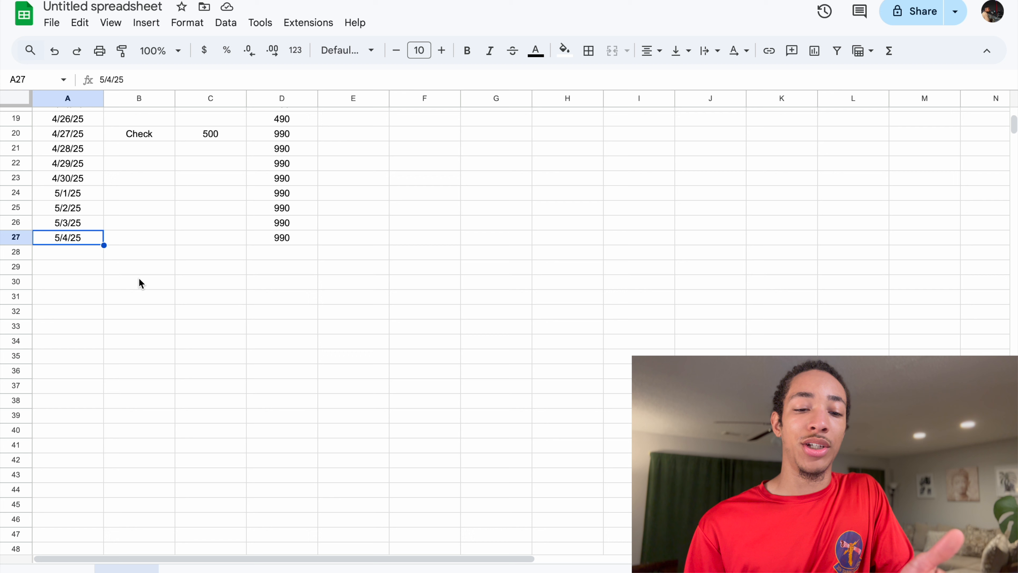
Step: Extend the Date series and the Amount Left formula from row 27 down through row 40
left_click_drag(104, 244, 105, 430)
left_click(313, 243)
left_click_drag(318, 245, 317, 437)
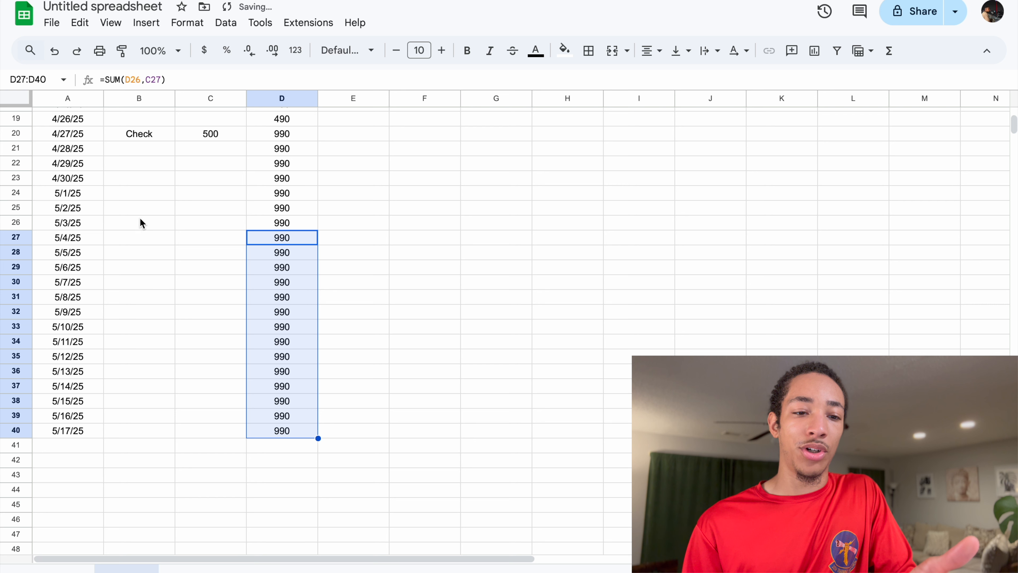
Step: Enter "check" as the description and 500 as the amount for 5/7/25
left_click(140, 283)
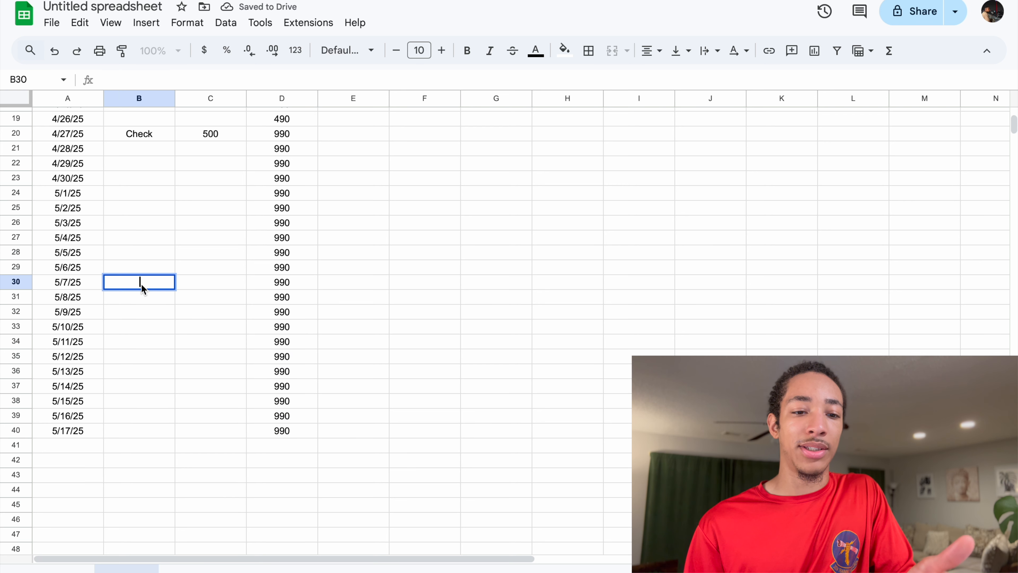
type("check")
key("Return")
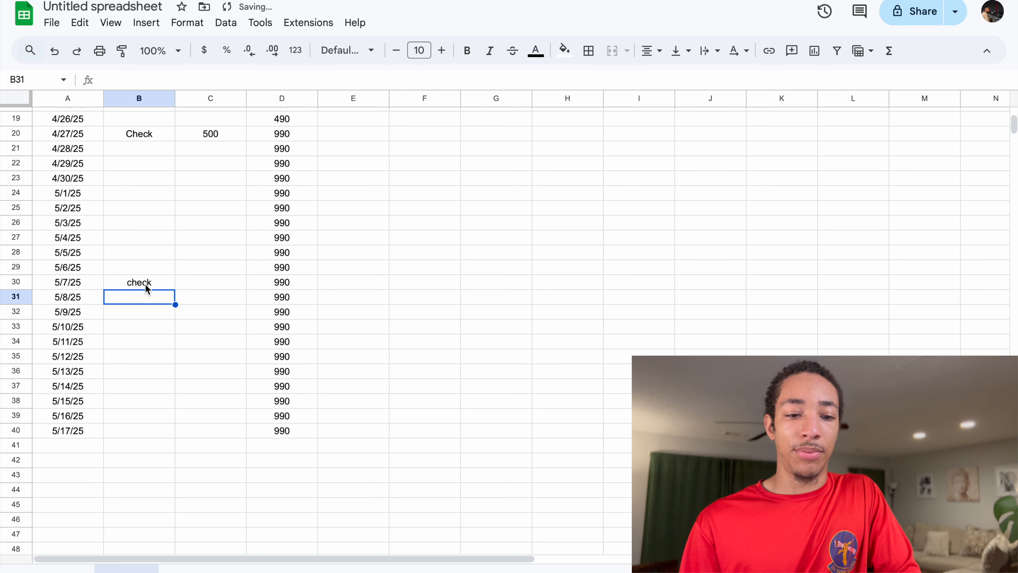
double_click(194, 283)
type("500")
key("Return")
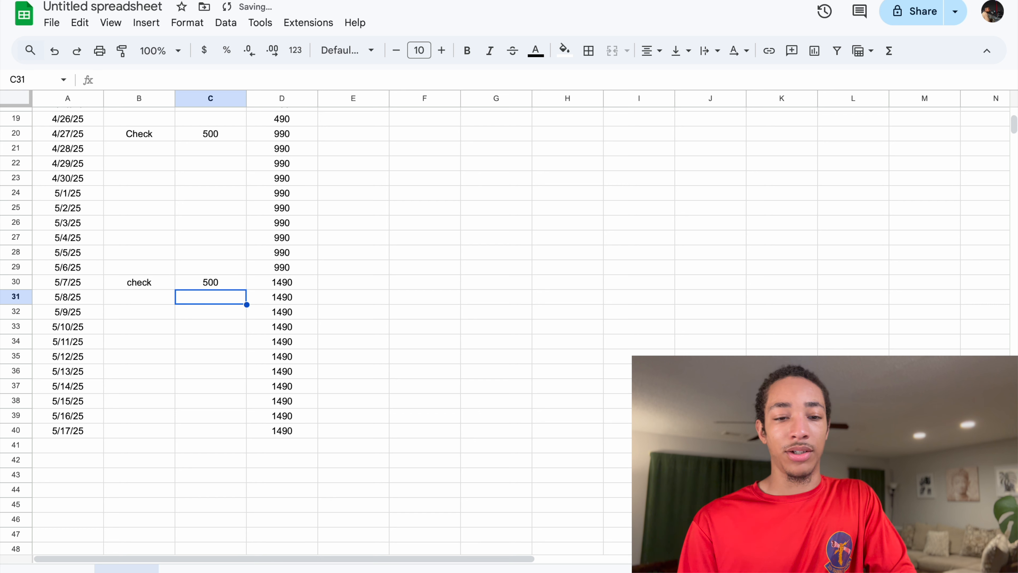
Step: Enter "rent" as the description and -1400 as the amount for 5/10/25
left_click(140, 316)
left_click(143, 328)
type("rent")
key("Return")
left_click(199, 326)
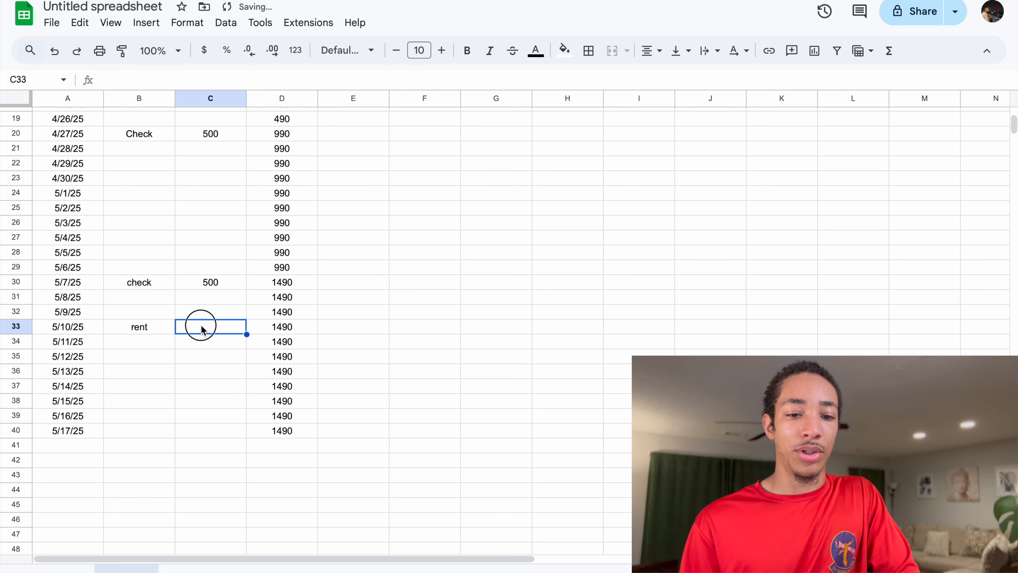
type("1")
key("BackSpace")
type("-1400")
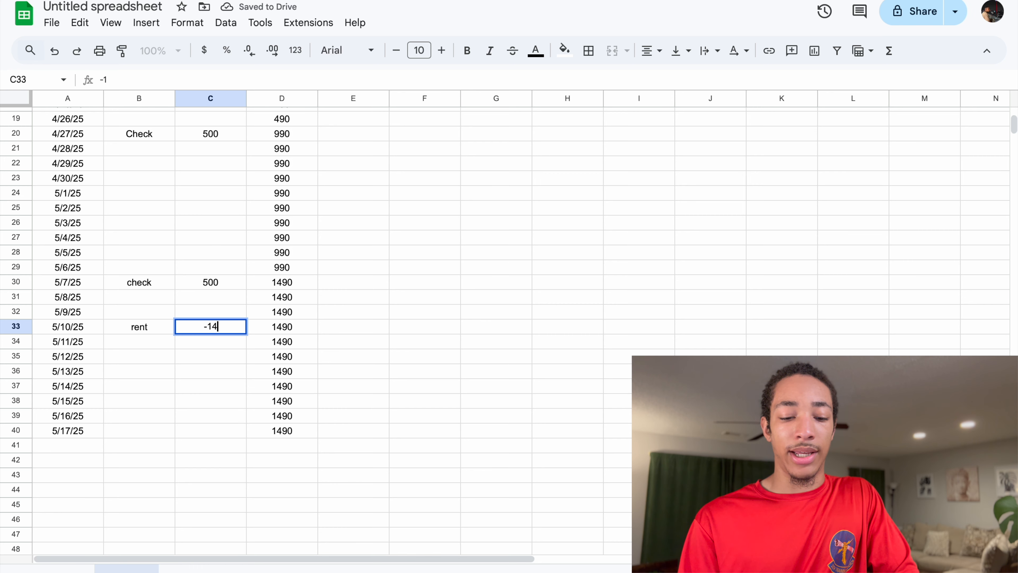
key("Return")
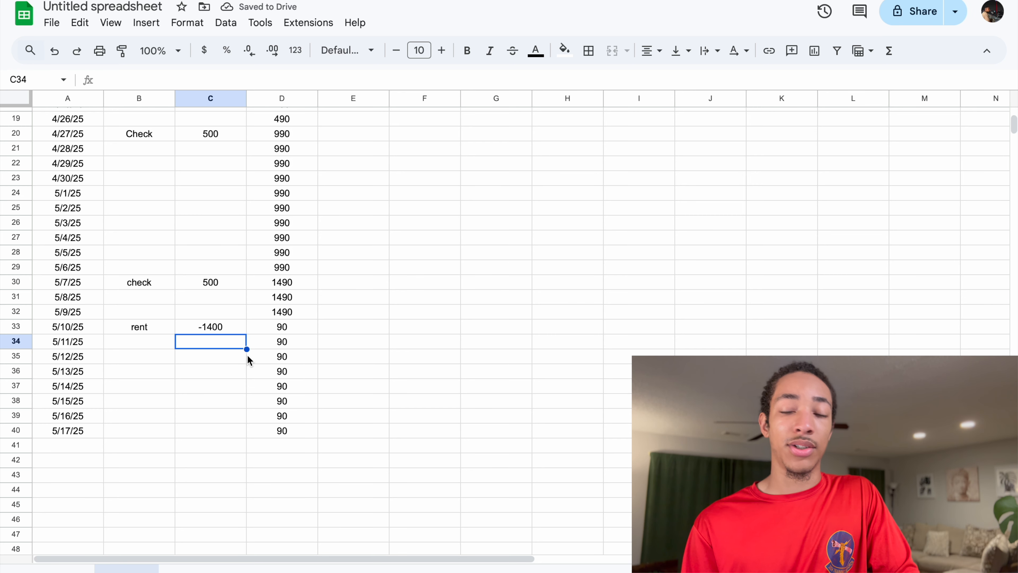
Step: Start a conditional formatting rule for the whole Amount Left column
scroll(250, 358, "up", 3)
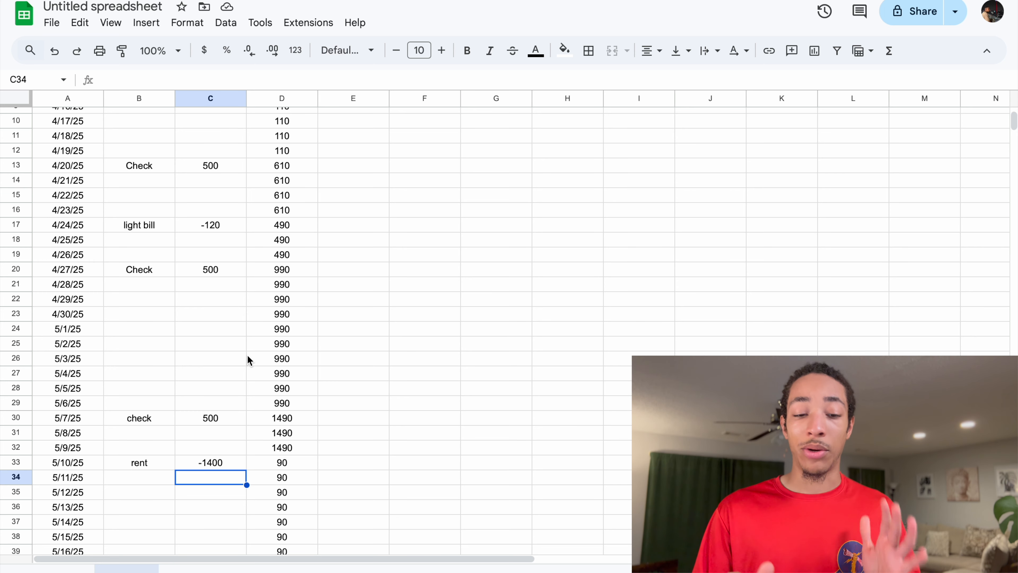
scroll(248, 360, "down", 3)
scroll(248, 360, "up", 6)
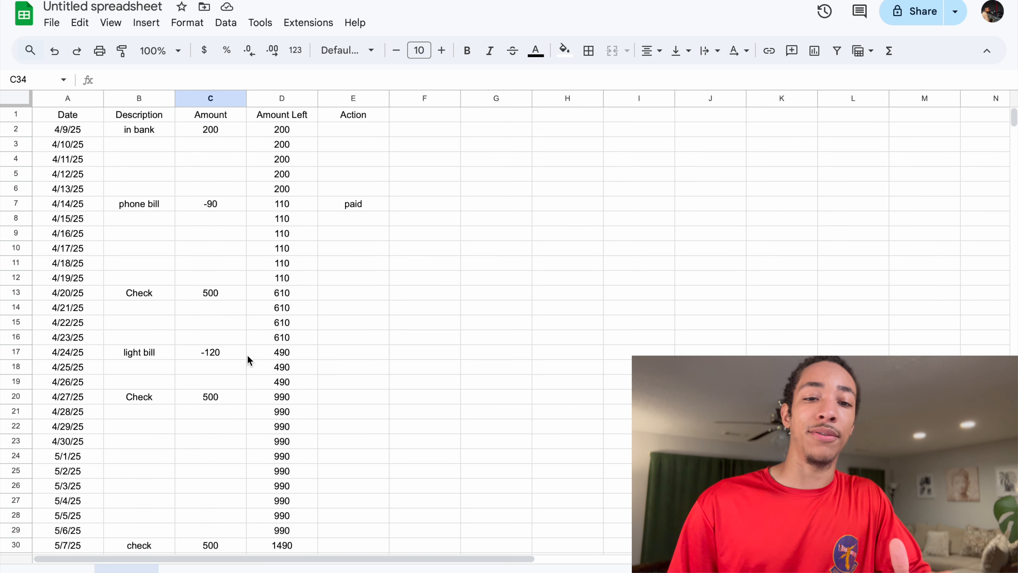
left_click(285, 97)
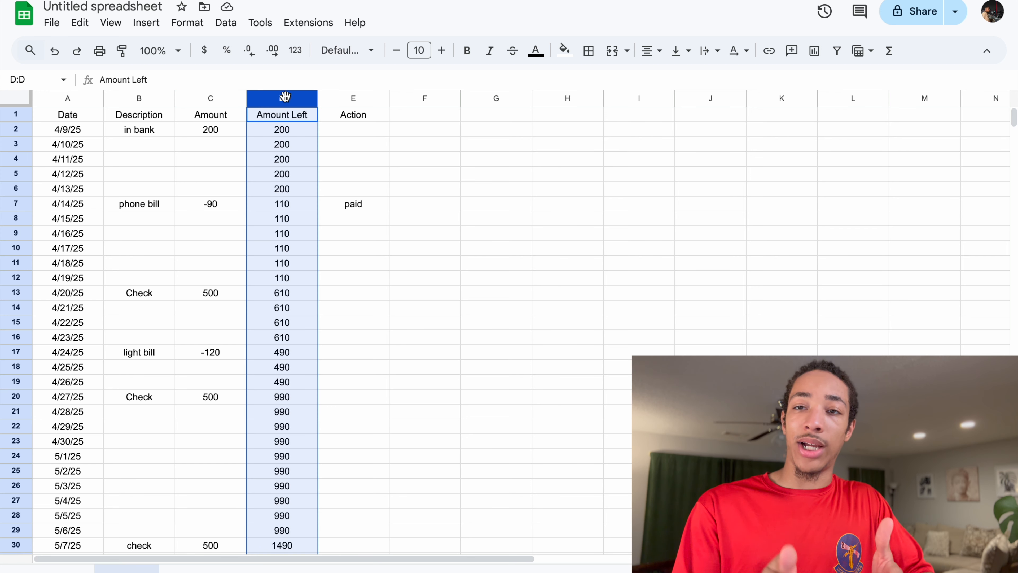
left_click(185, 24)
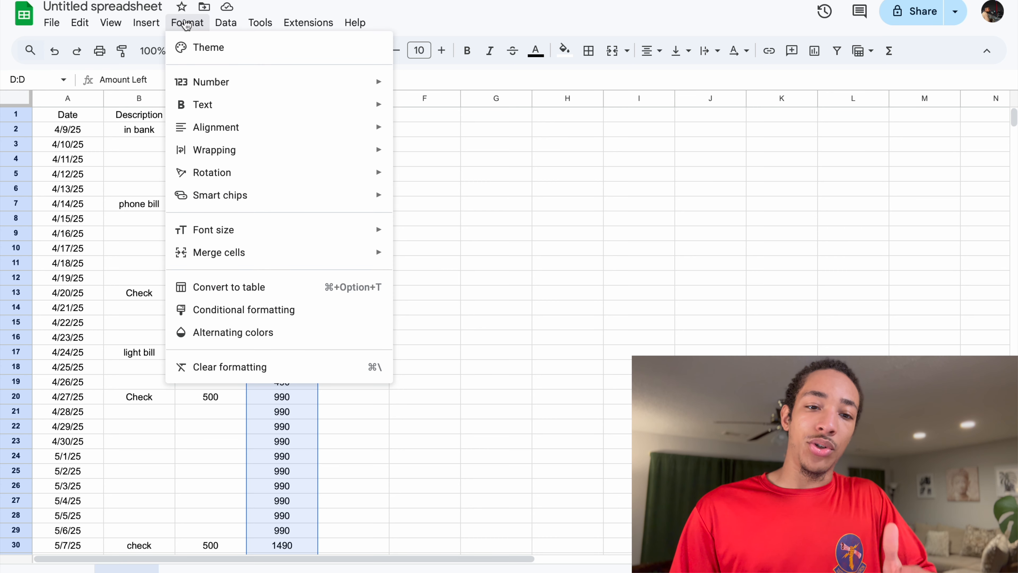
left_click(293, 310)
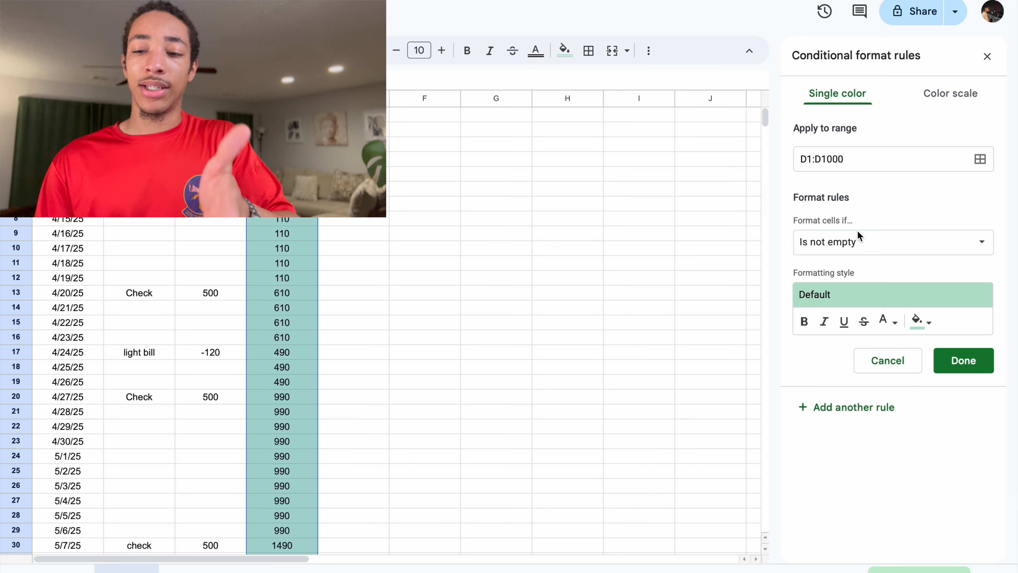
Step: Set the rule's condition to format cells with a value less than 0
left_click(867, 246)
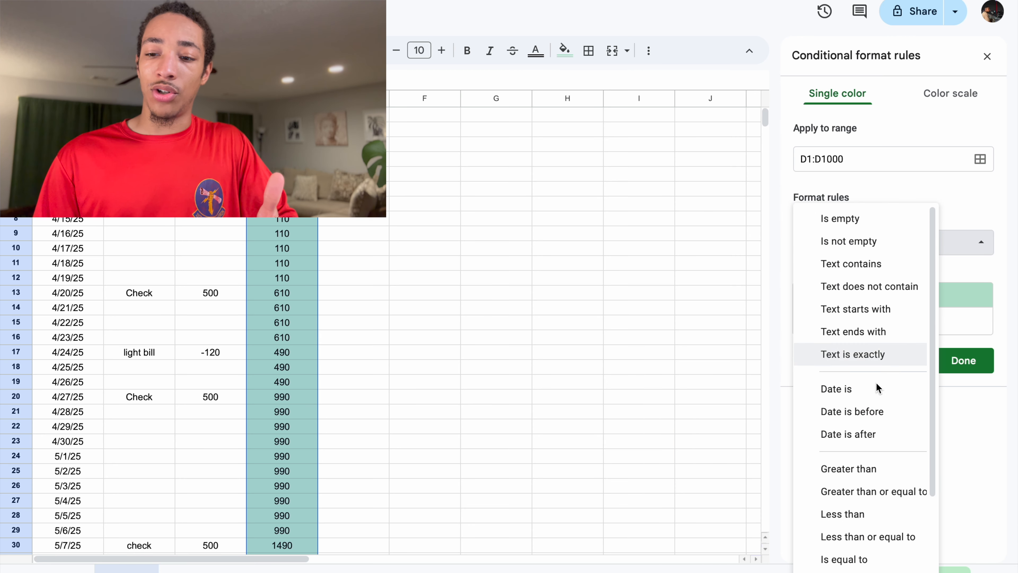
scroll(883, 418, "down", 3)
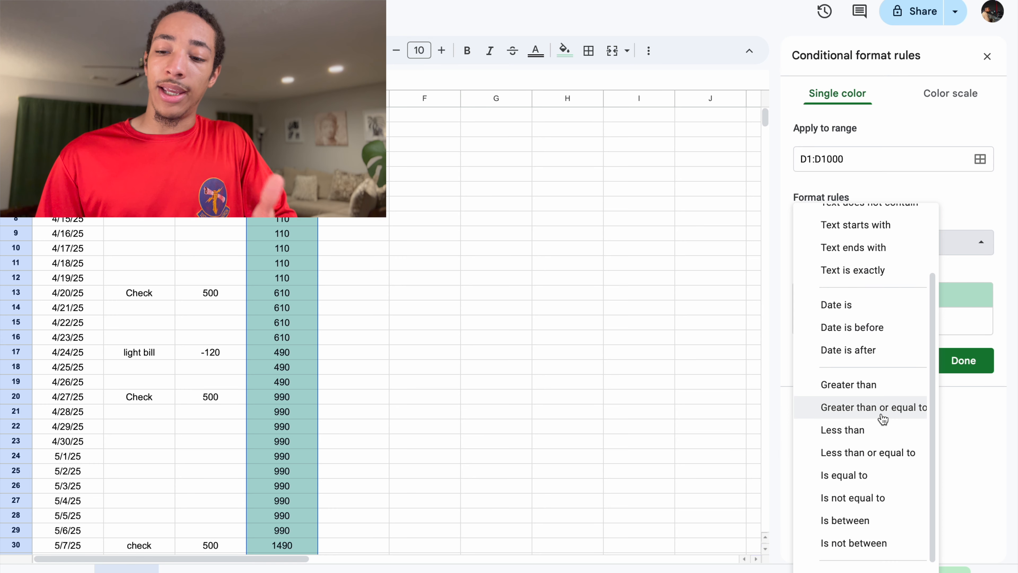
left_click(883, 430)
left_click(857, 274)
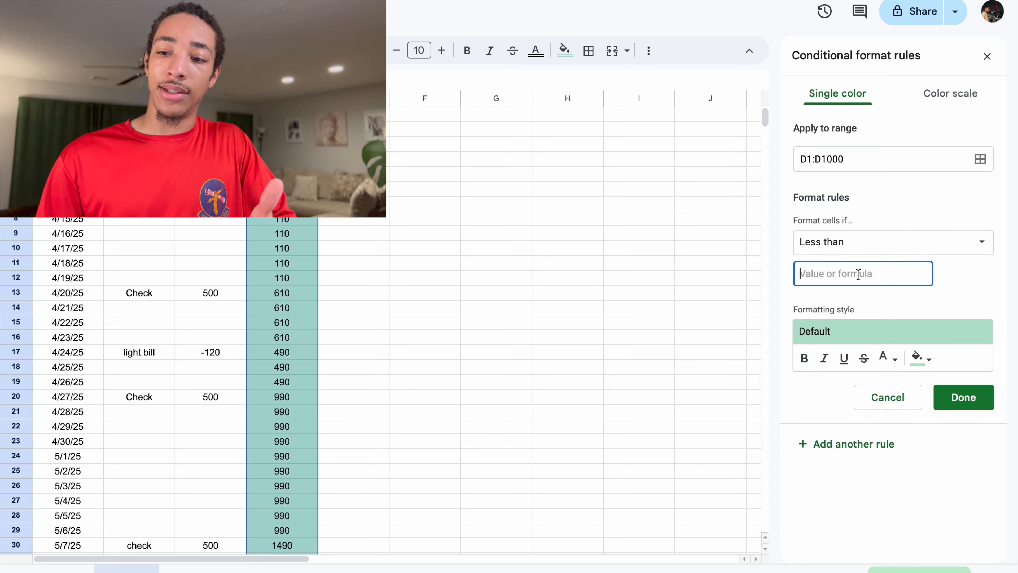
type("20")
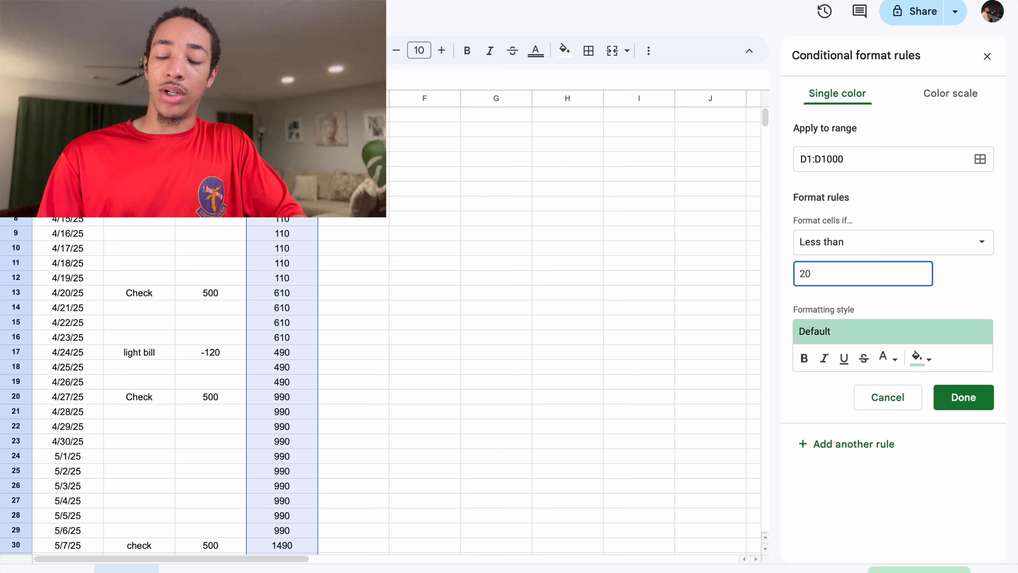
key("BackSpace")
key("BackSpace")
type("0")
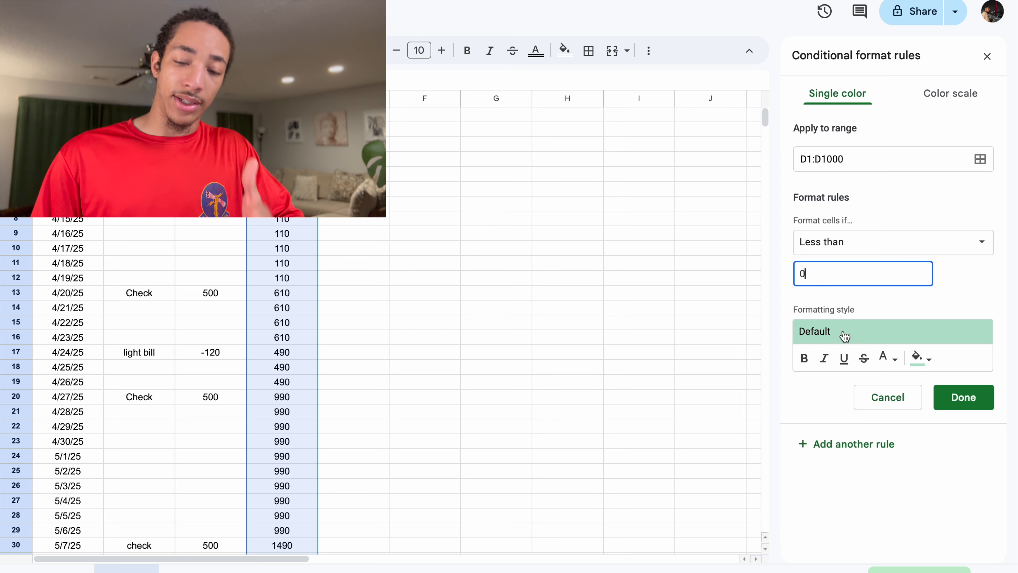
Step: Give the conditional formatting rule a bright red fill and save it
left_click(918, 357)
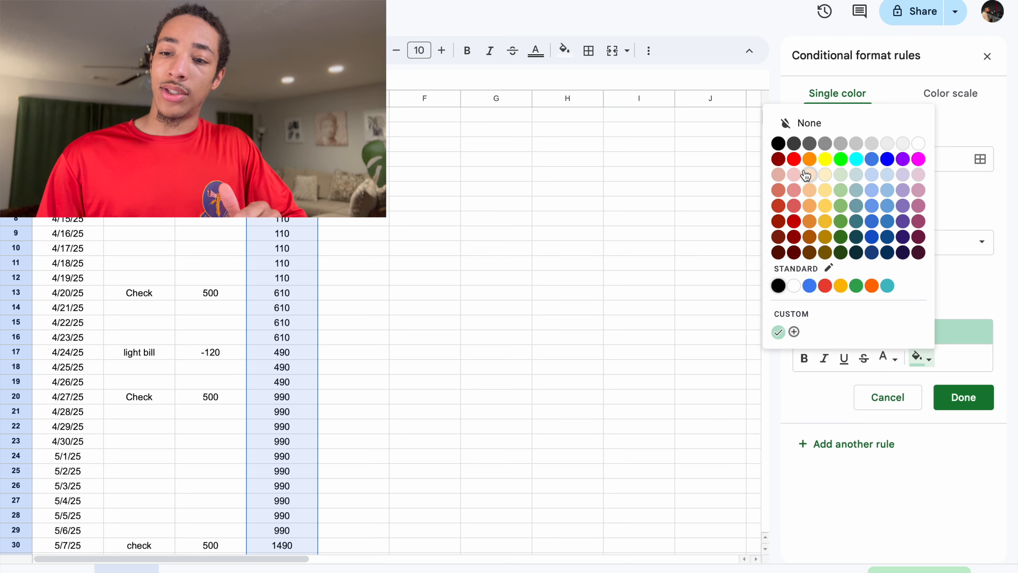
left_click(793, 158)
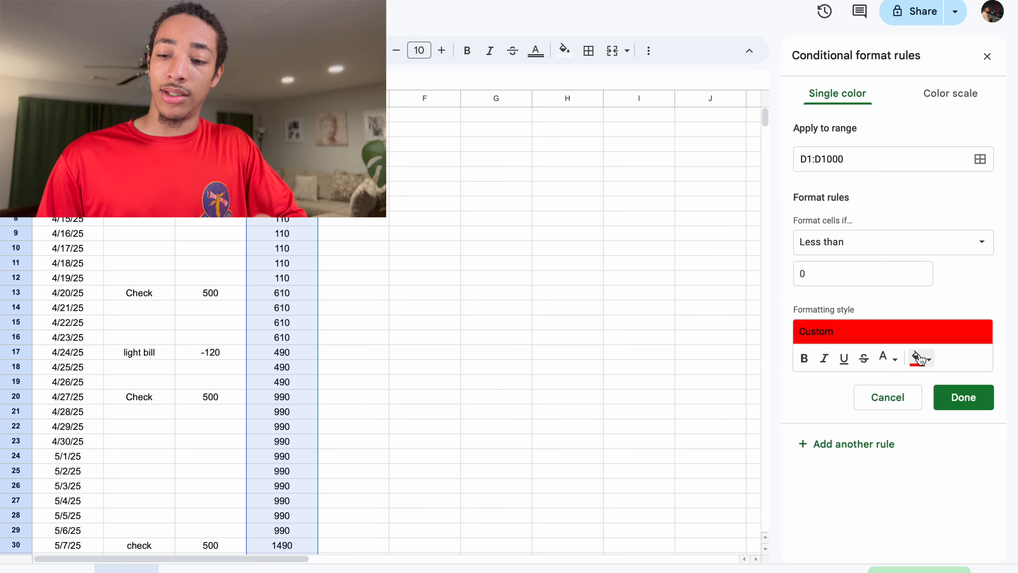
left_click(964, 398)
Step: Enter "bill" as the description and -100 as the amount for 5/13/25, and check the Amount Left column
scroll(497, 305, "down", 7)
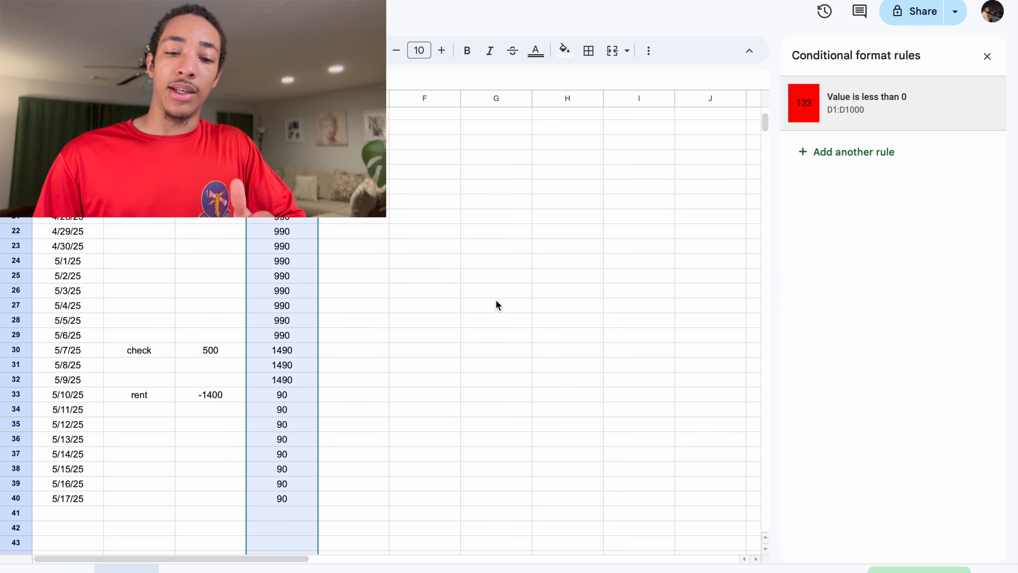
left_click(212, 358)
double_click(139, 357)
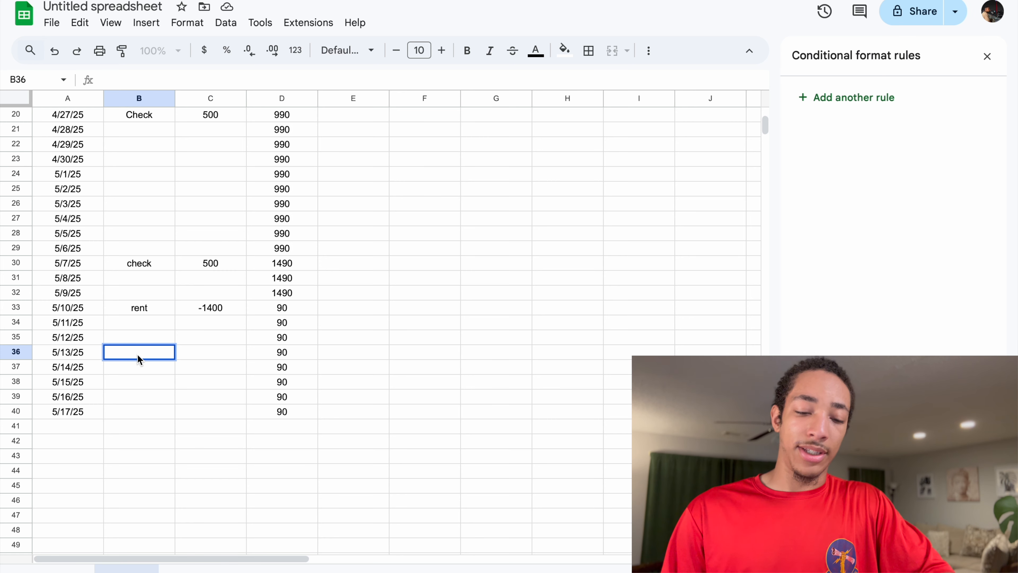
type("bill")
key("Return")
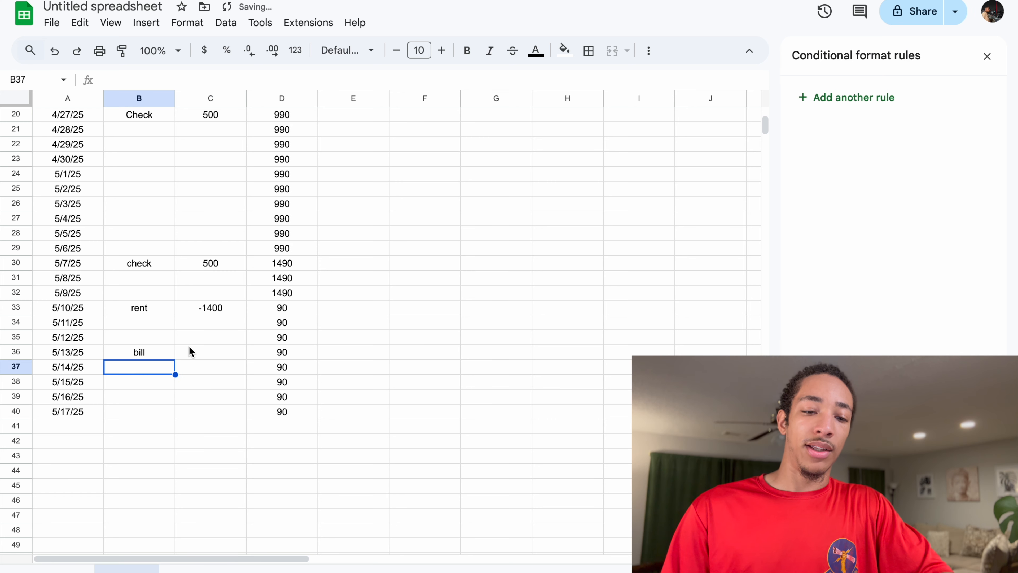
double_click(195, 352)
type("-100")
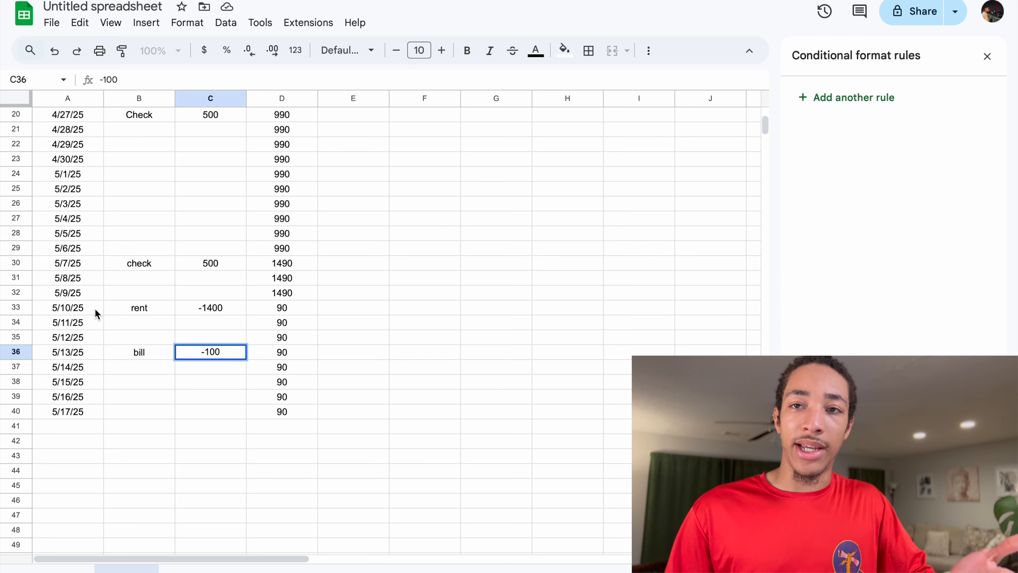
left_click(211, 369)
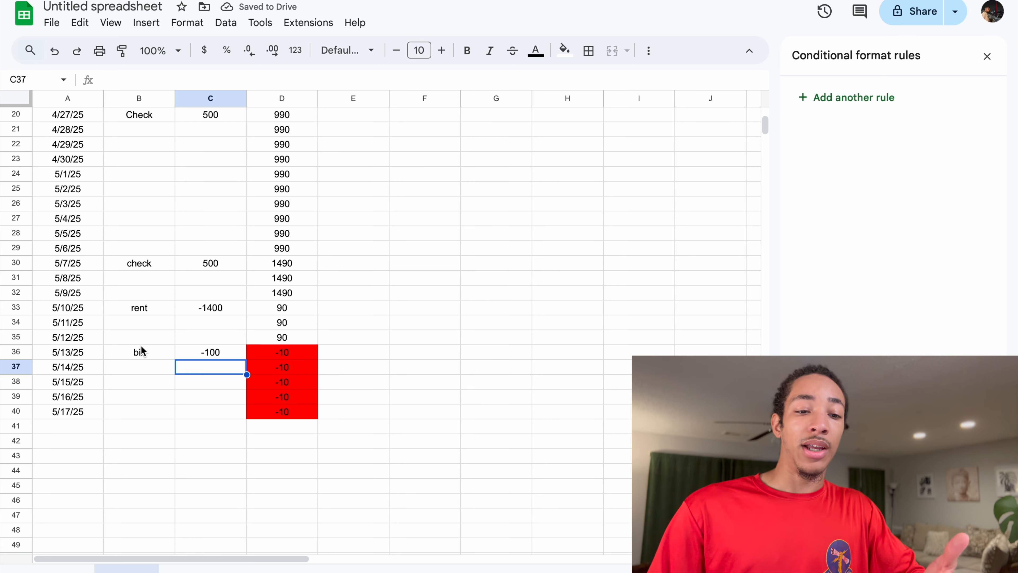
scroll(141, 349, "up", 3)
left_click(150, 479)
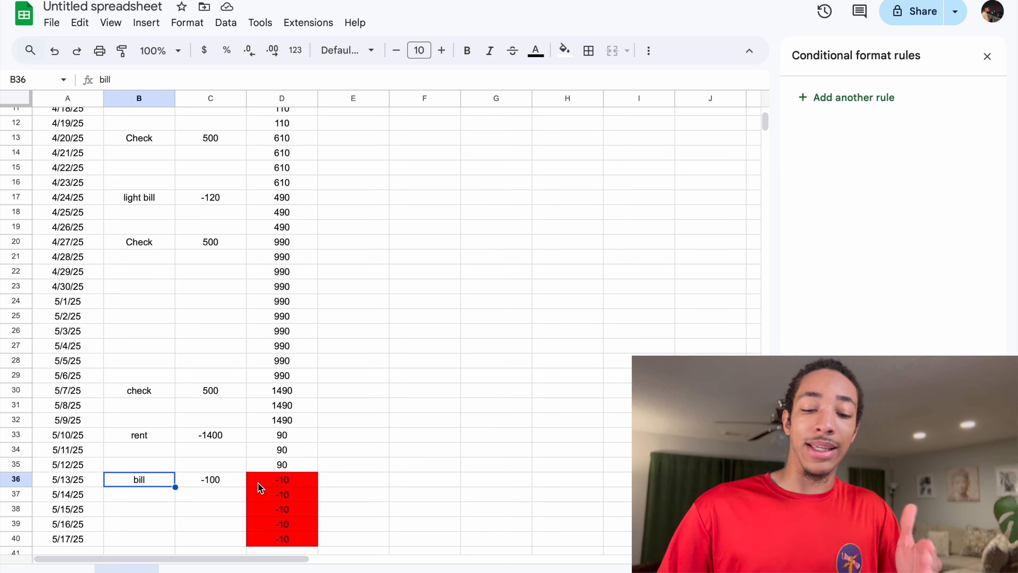
scroll(258, 484, "down", 3)
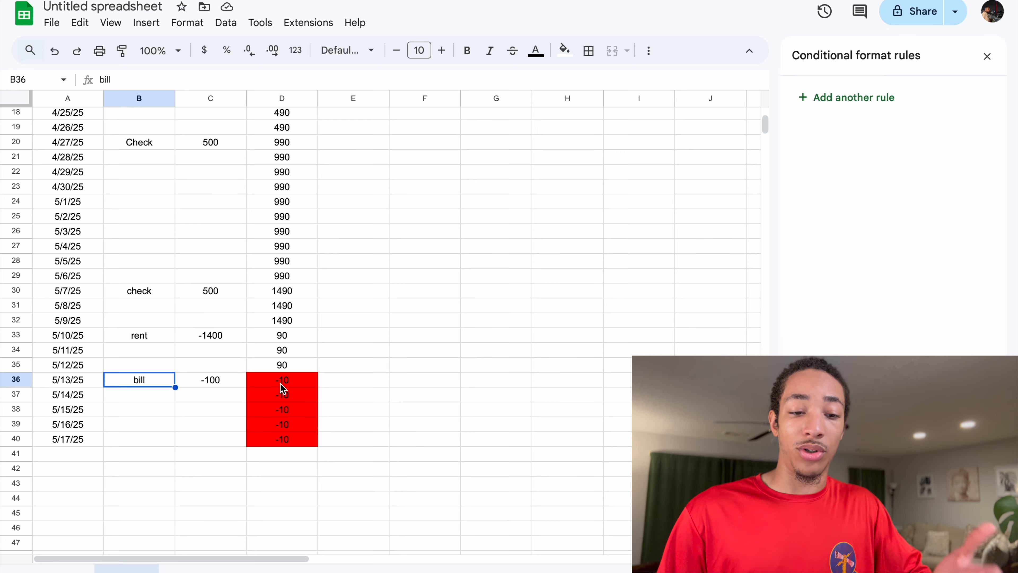
Step: Add a second conditional formatting rule to the whole Amount Left column for values less than 50
scroll(280, 386, "up", 3)
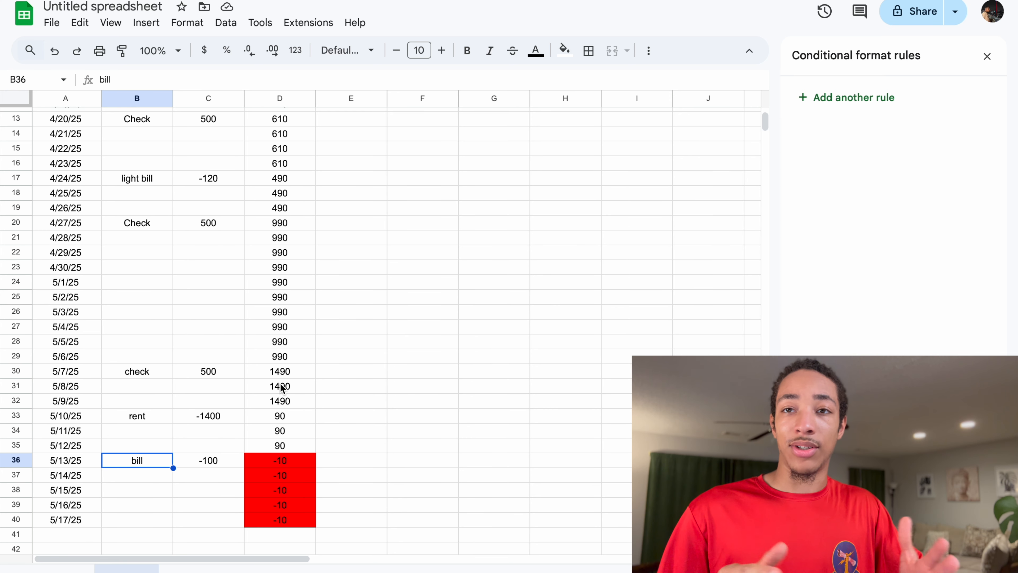
scroll(282, 387, "up", 5)
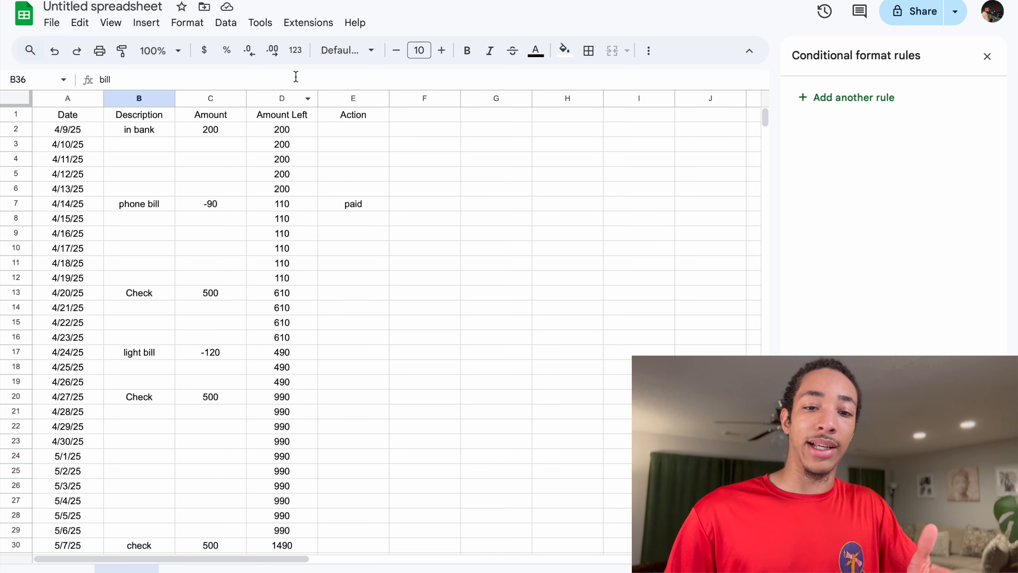
left_click(297, 99)
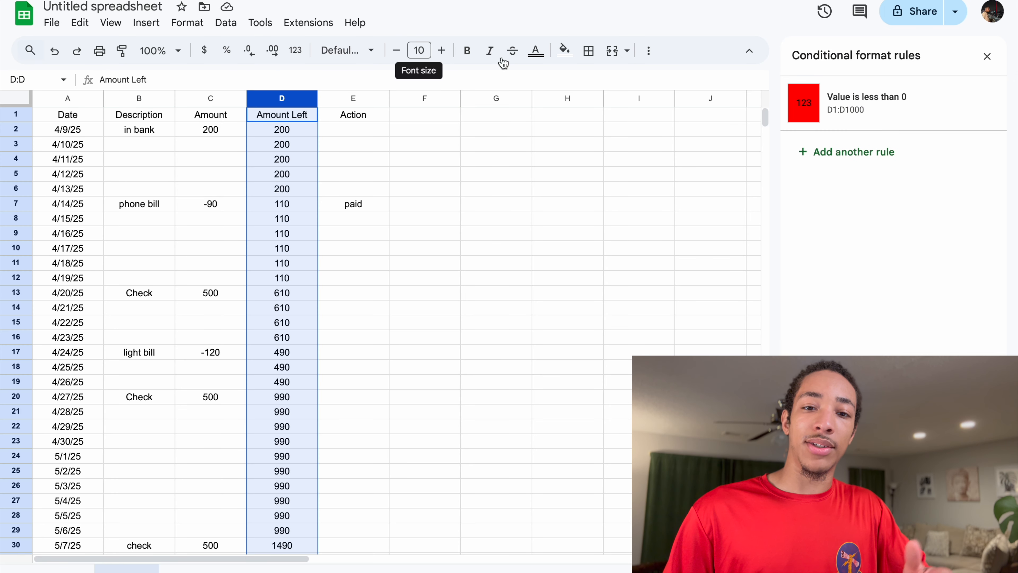
left_click(862, 151)
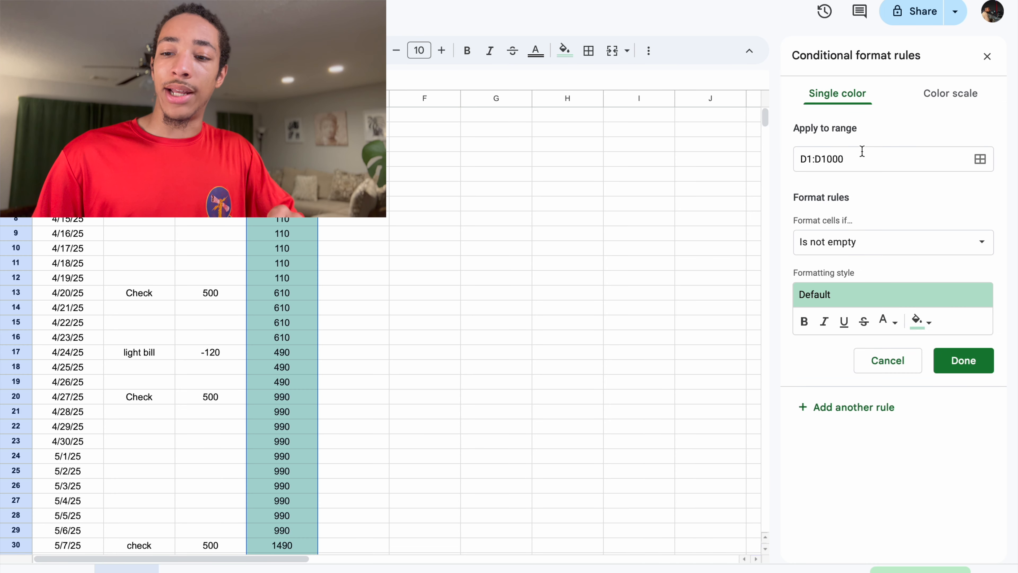
left_click(890, 248)
left_click(868, 513)
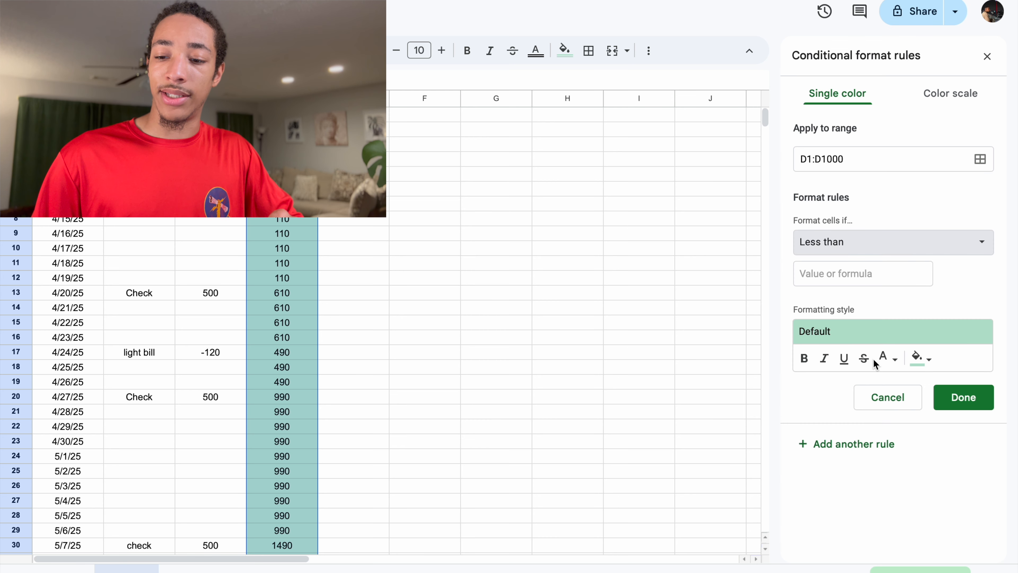
left_click(838, 276)
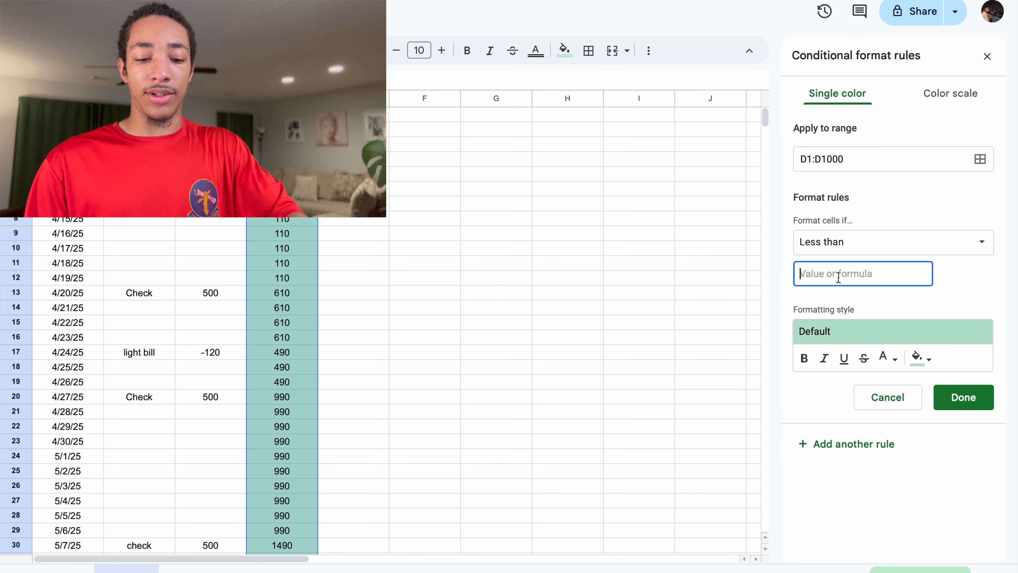
type("50")
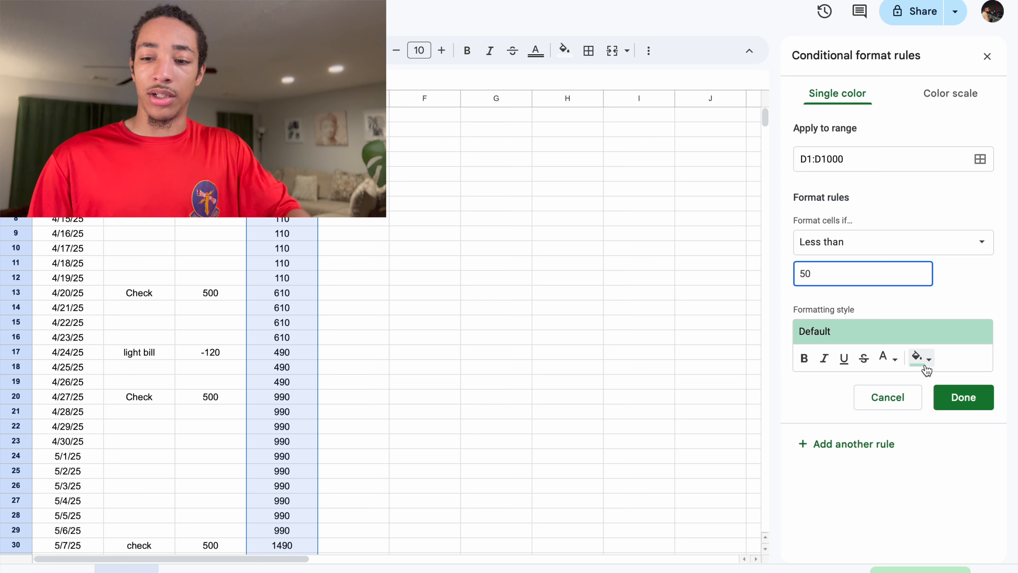
Step: Give the less-than-50 rule an orange fill and save it
left_click(919, 357)
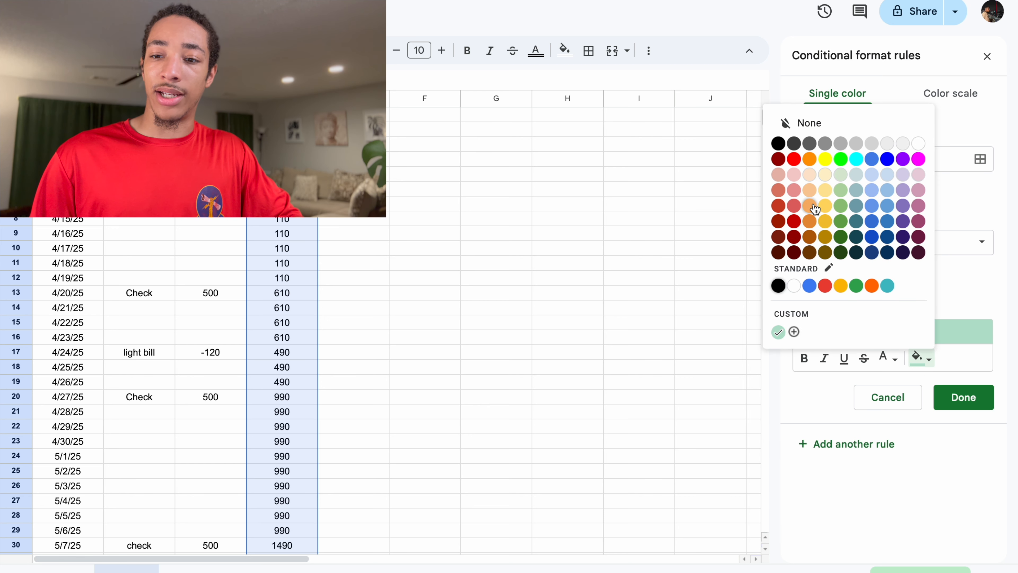
left_click(809, 159)
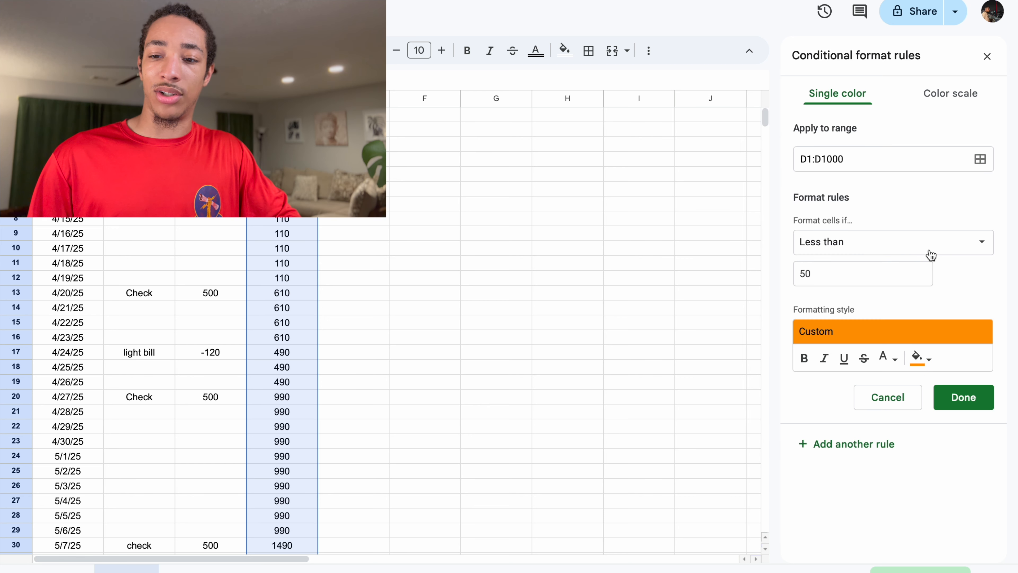
left_click(961, 399)
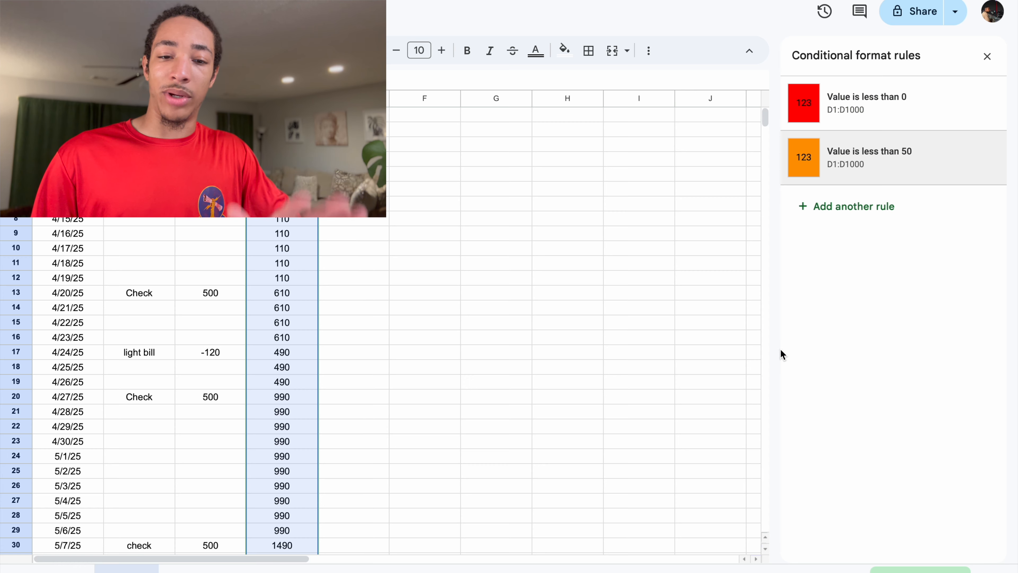
Step: Enter "bill" as the description and -60 as the amount for 5/11/25
scroll(360, 268, "down", 6)
scroll(360, 263, "up", 1)
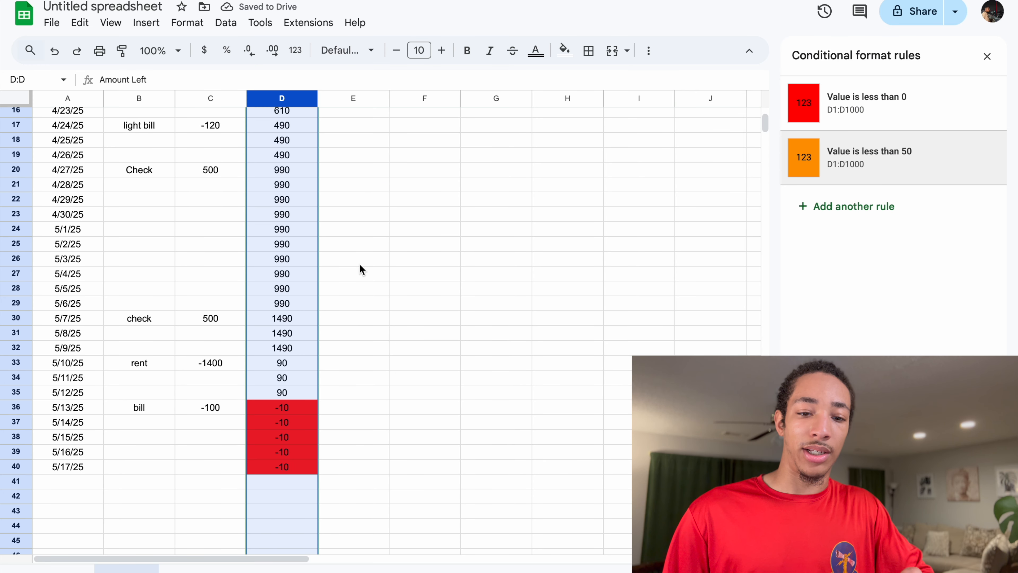
left_click(162, 385)
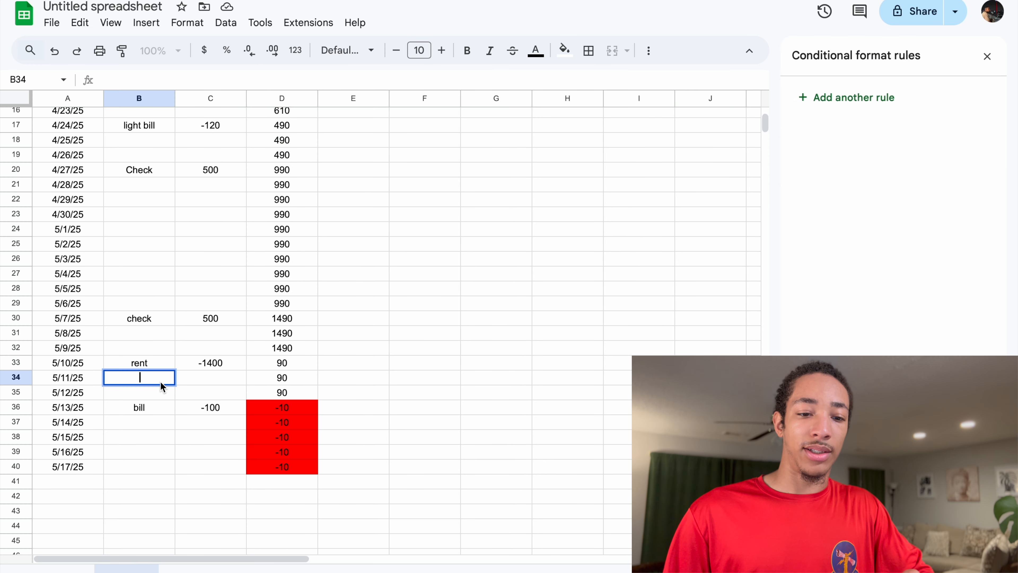
type("bil")
key("Return")
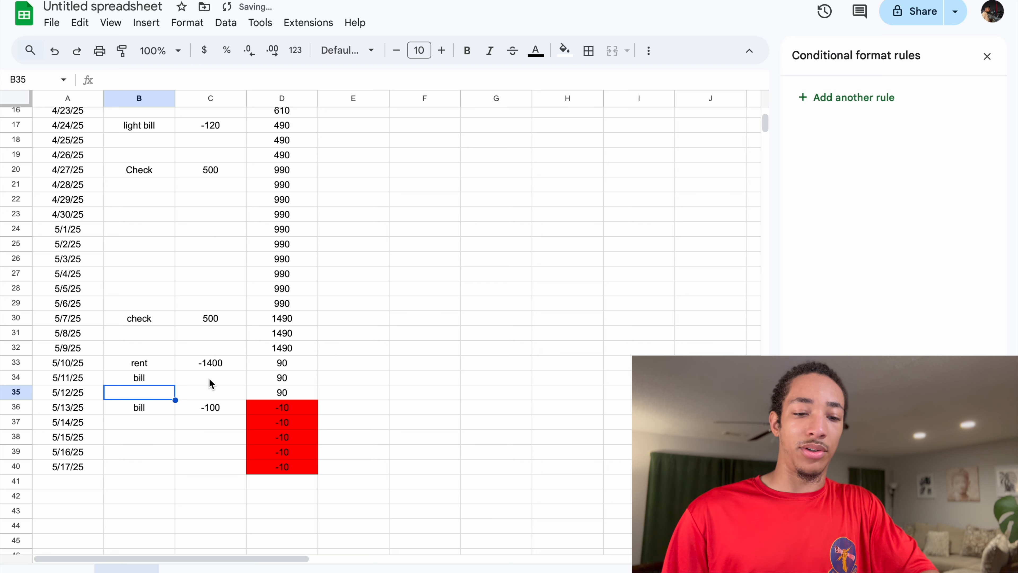
double_click(211, 378)
type("-60")
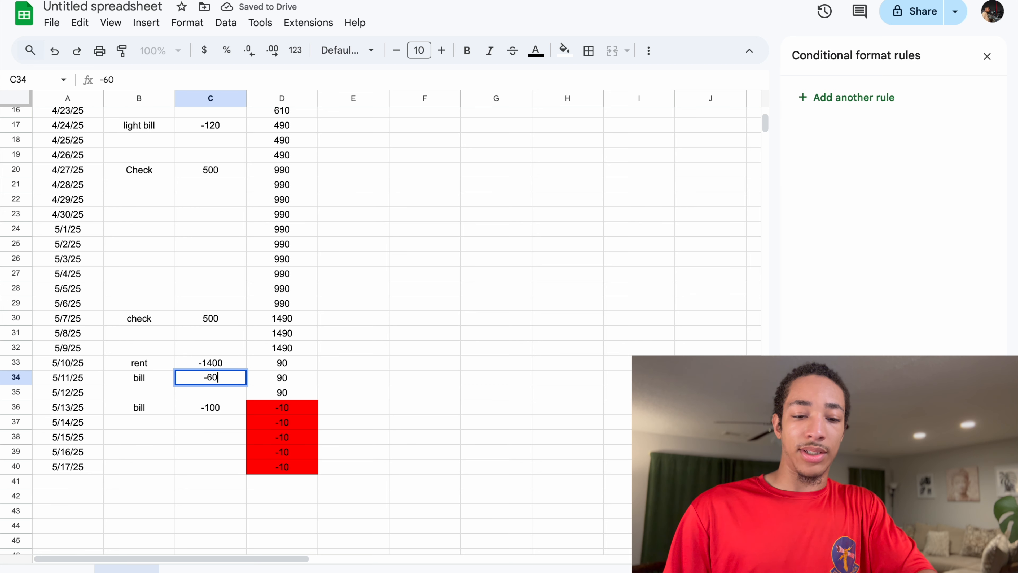
key("Return")
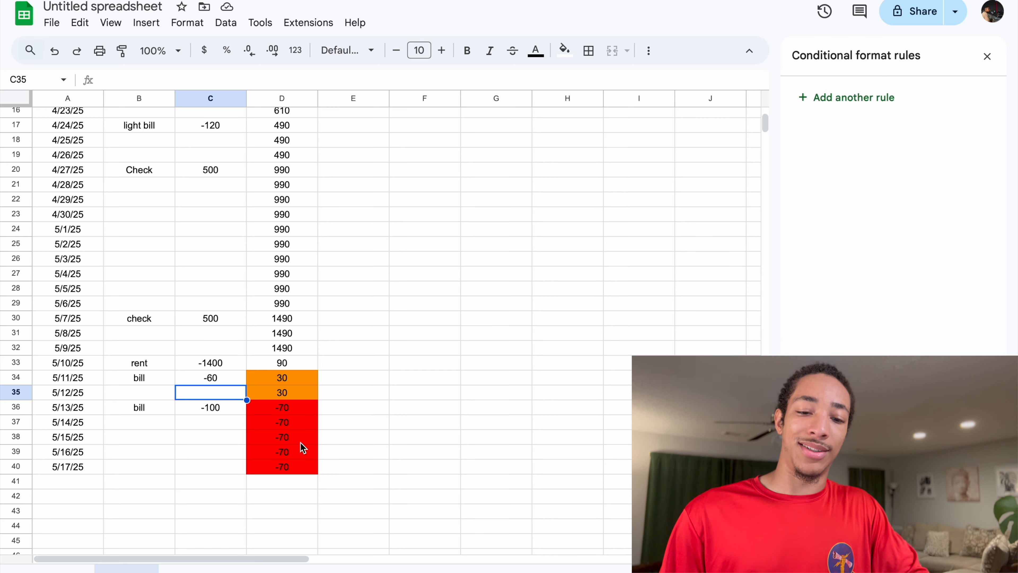
scroll(301, 443, "up", 5)
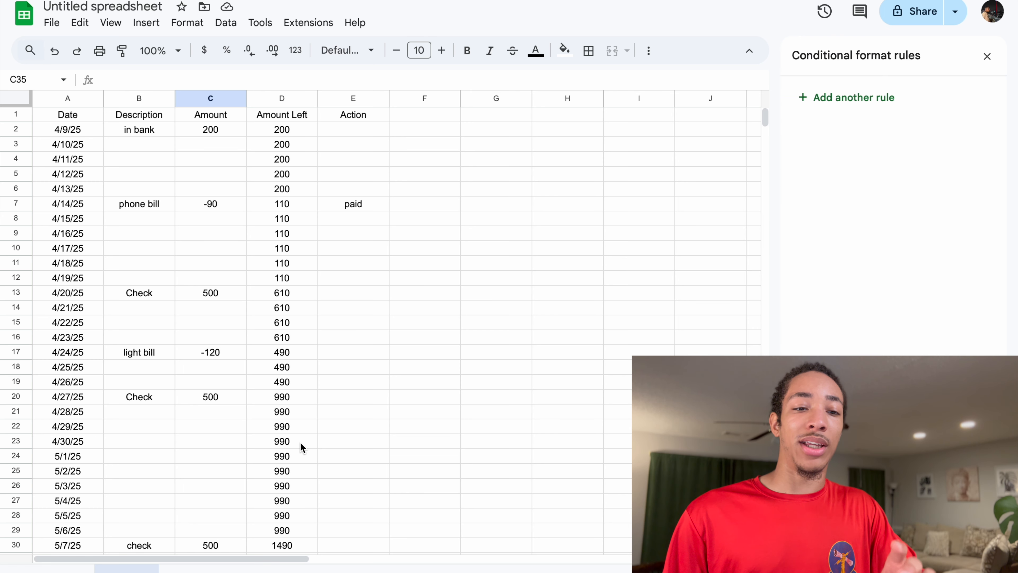
scroll(299, 442, "down", 5)
scroll(301, 443, "up", 5)
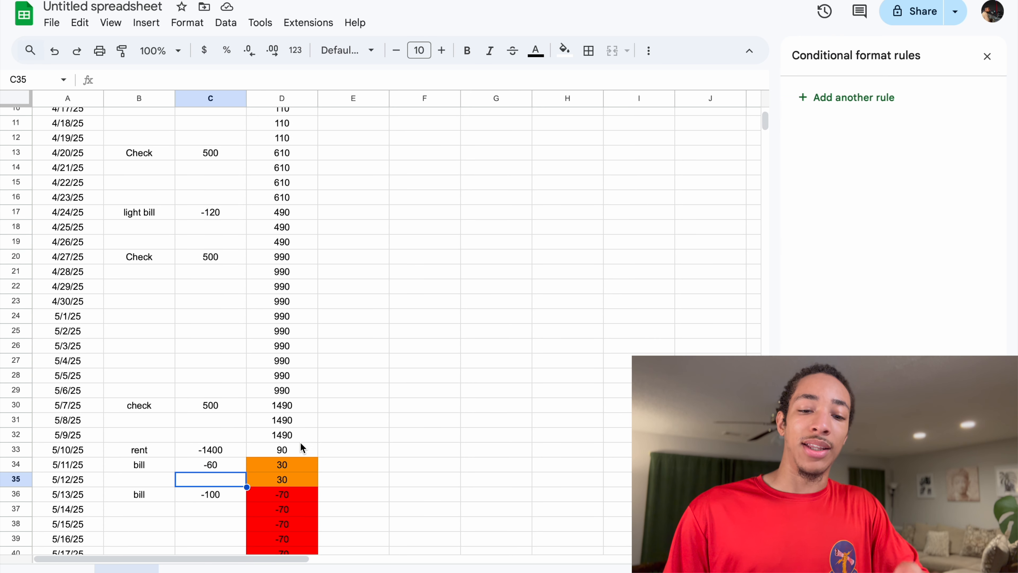